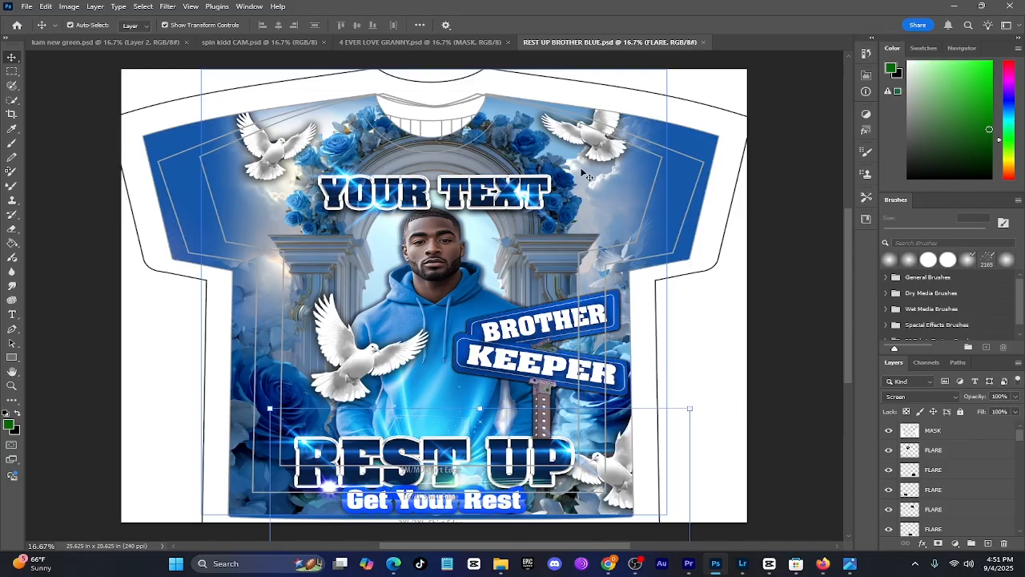
Look through the shirt design's layer stack under screen magnification and select the FLARE layer over the YOUR TEXT headline
key("super+plus")
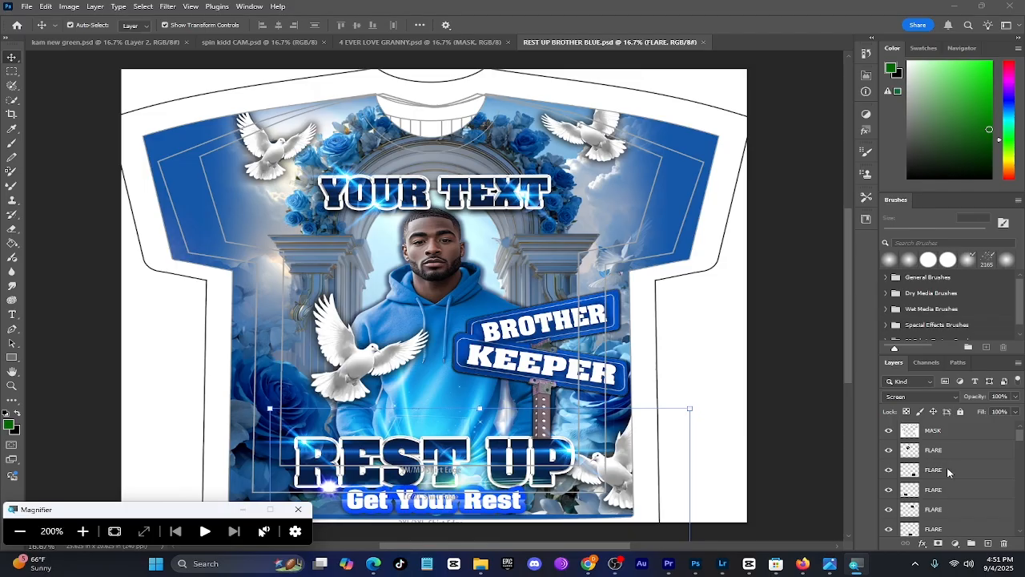
scroll(945, 448, "down", 6)
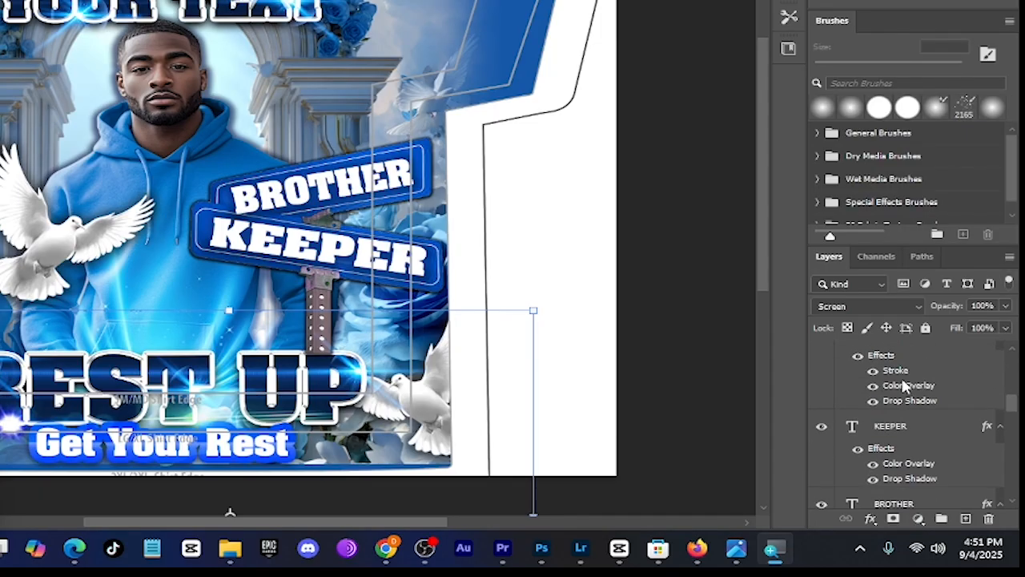
scroll(903, 387, "down", 8)
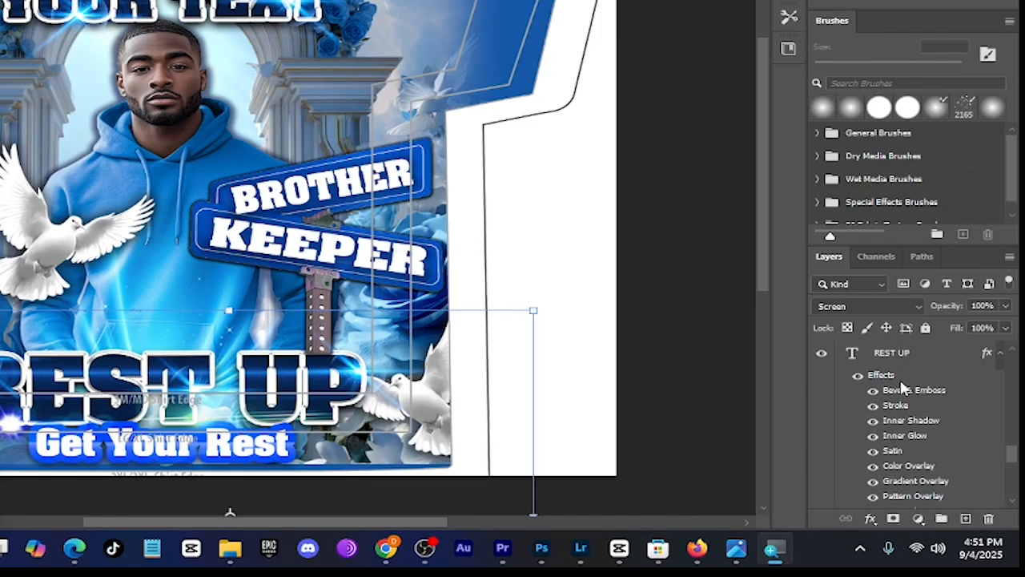
scroll(903, 387, "up", 12)
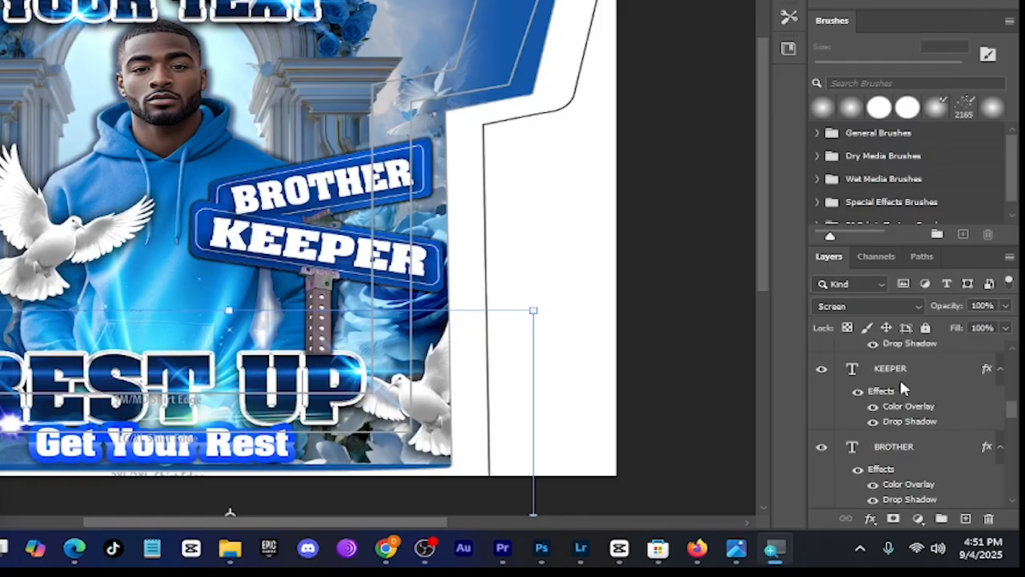
scroll(902, 386, "up", 10)
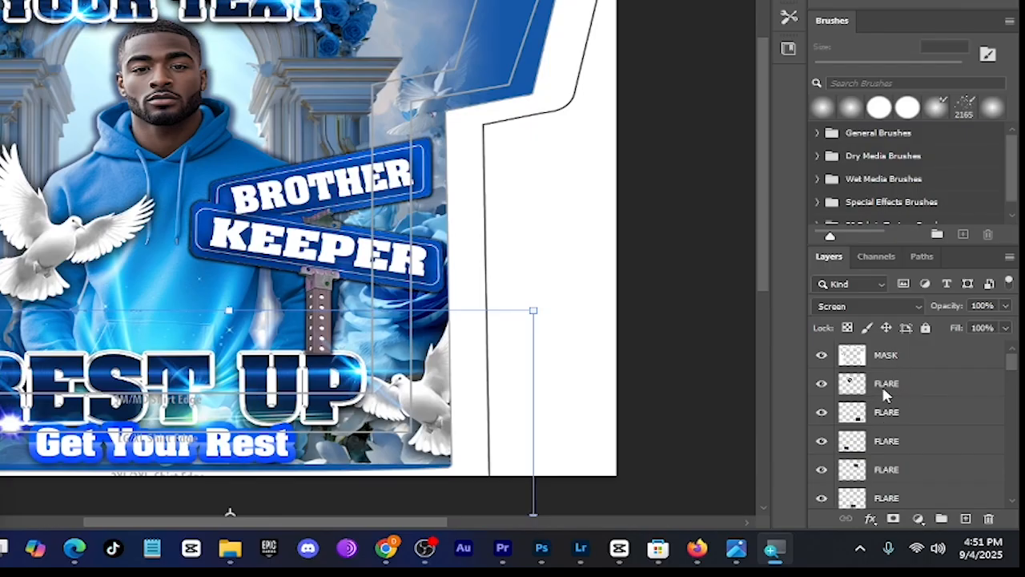
mouse_move(882, 388)
left_mouse_down()
mouse_move(880, 441)
mouse_move(881, 388)
left_mouse_up()
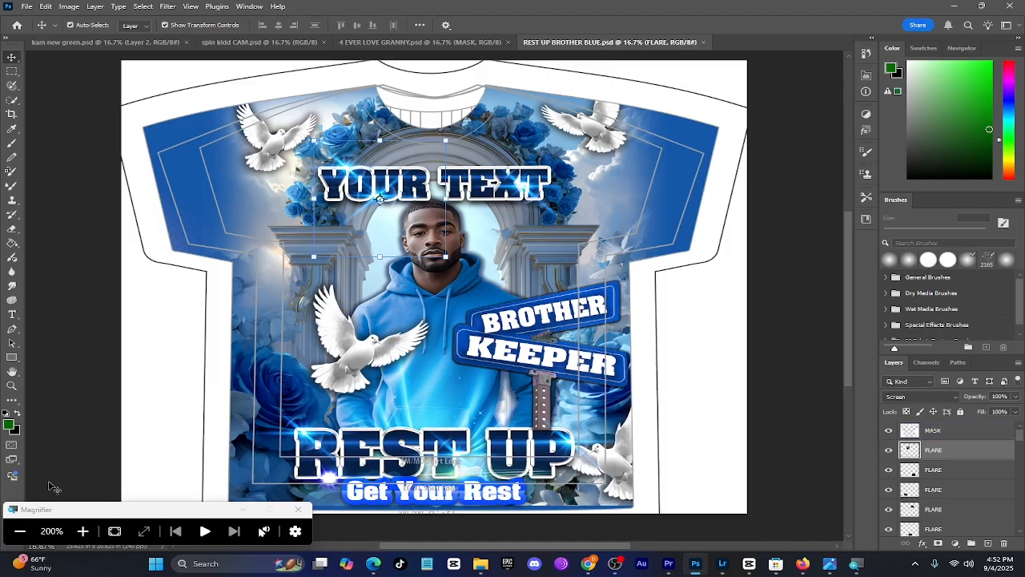
left_click(20, 530)
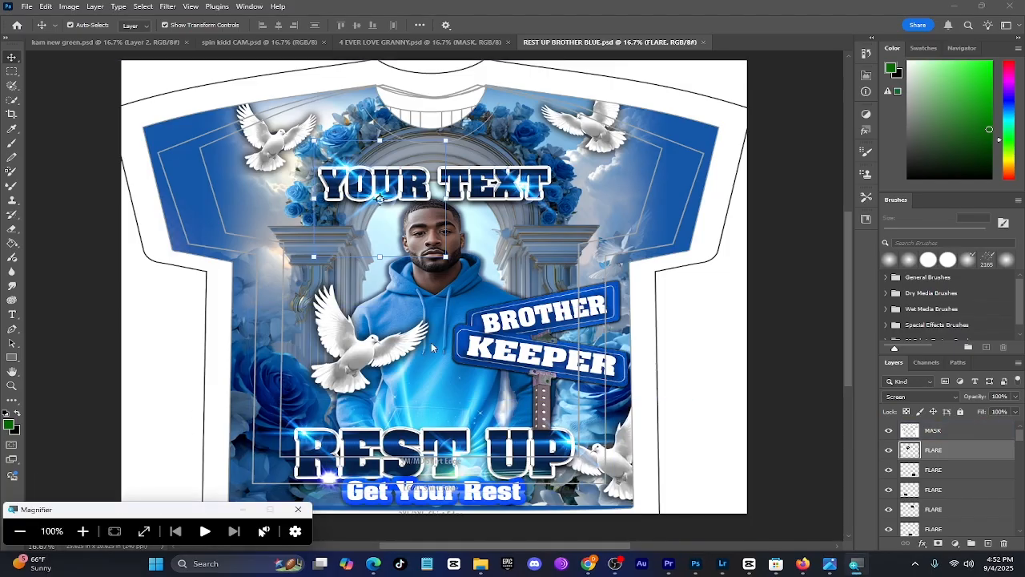
Select the man's picture and move its MAIN IMAGE layer to the very front of the layer stack
left_click(438, 295)
left_click(438, 295)
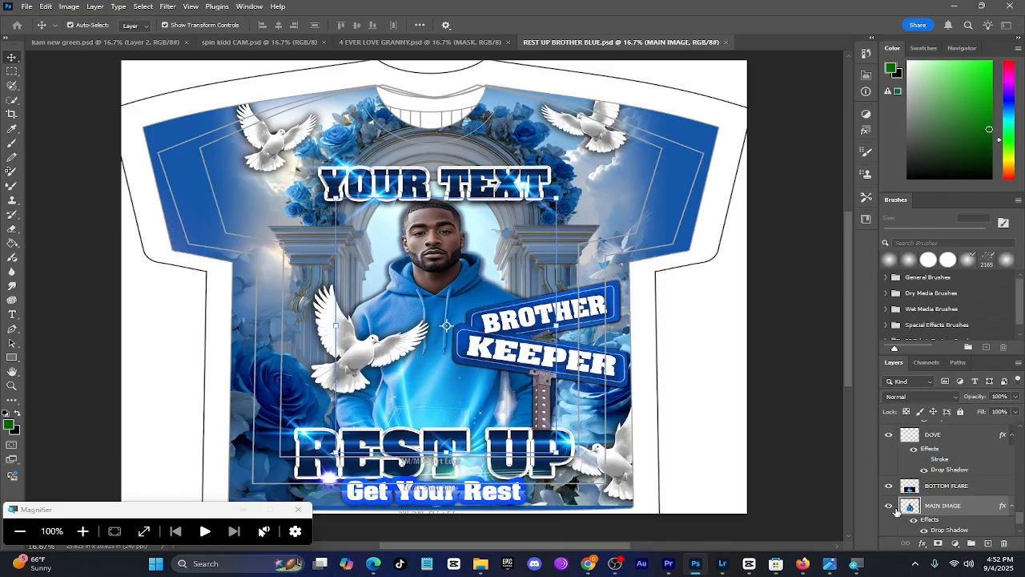
left_click(81, 531)
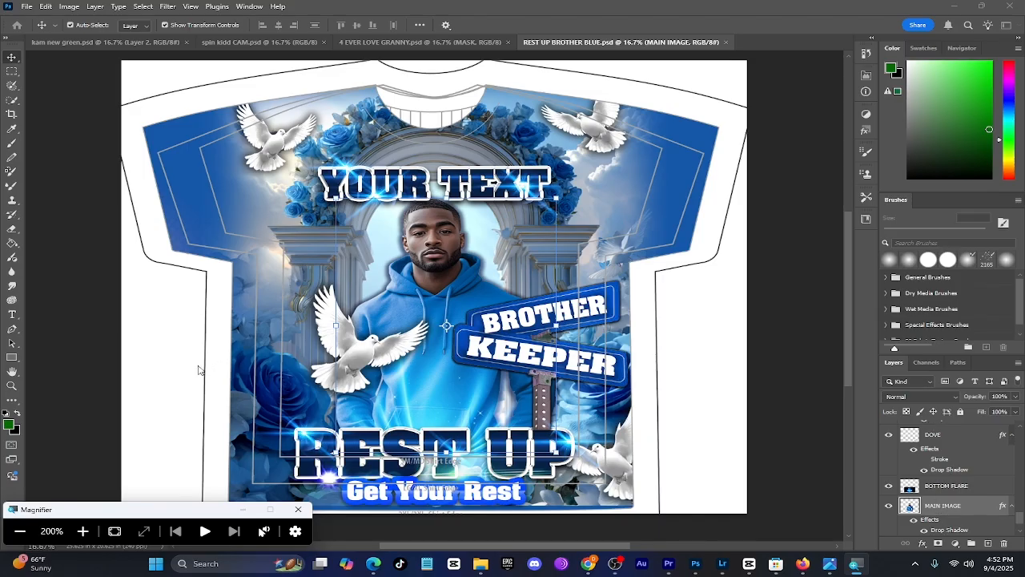
left_click(20, 531)
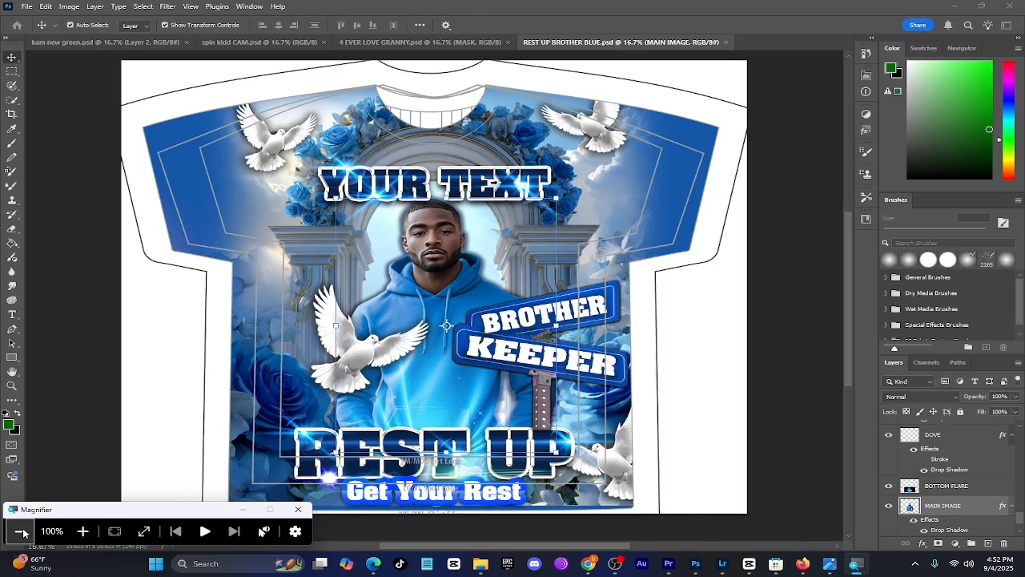
left_click(424, 275)
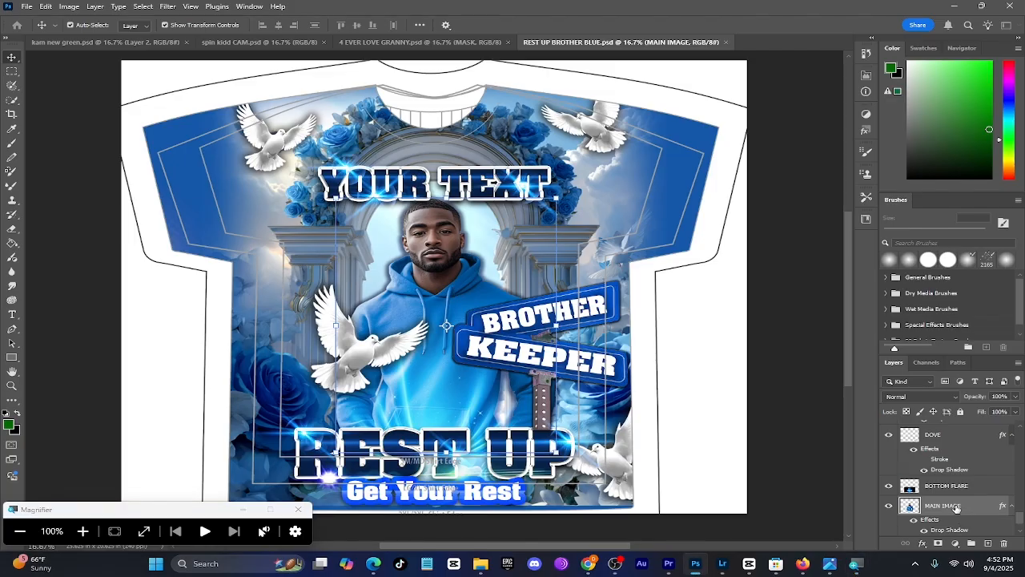
left_click_drag(955, 506, 938, 423)
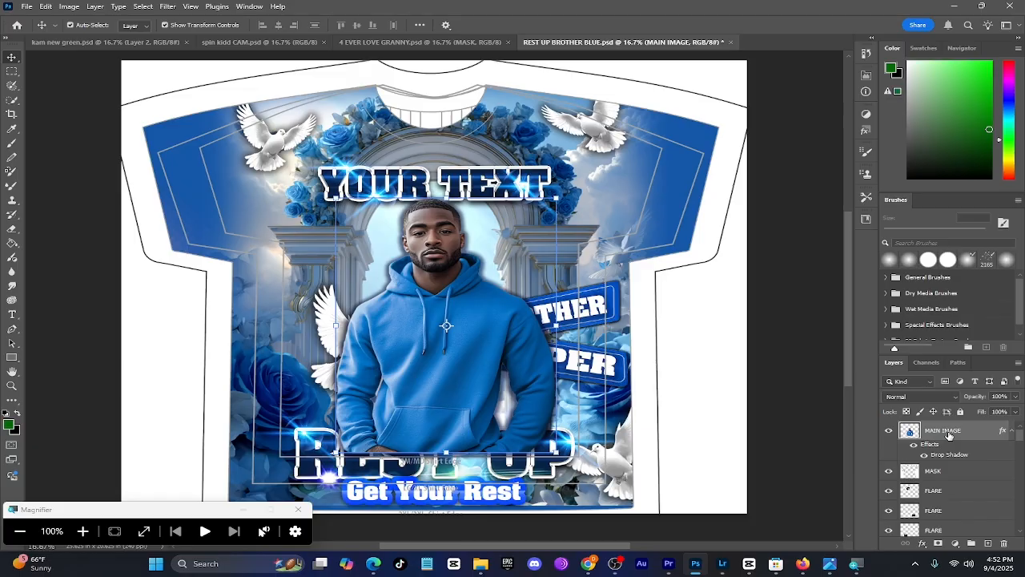
Move the BACKGROUND layer to the front of the stack, and return it to just beneath the BOTTOM FLARE layer
left_click(82, 530)
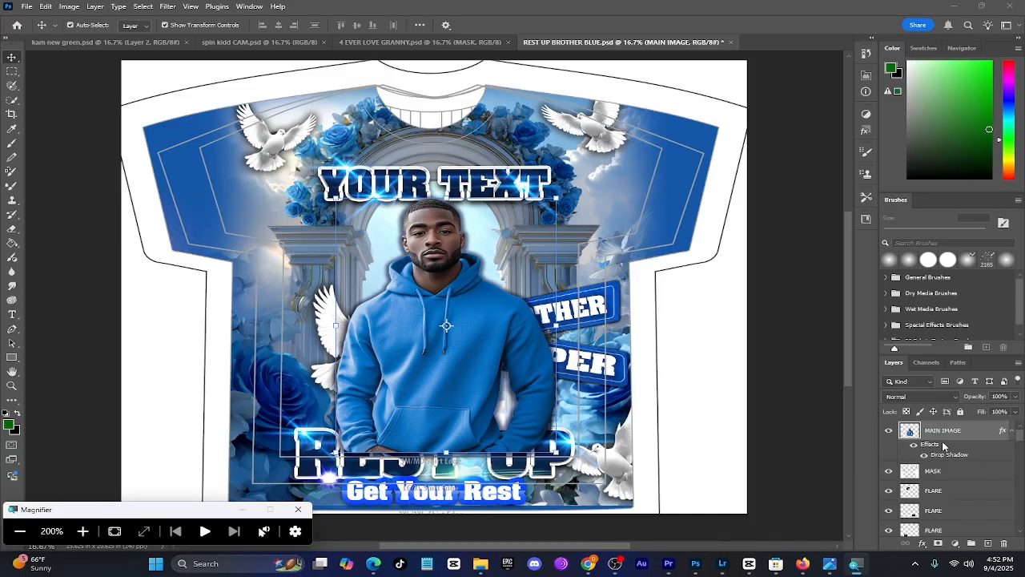
scroll(953, 454, "down", 6)
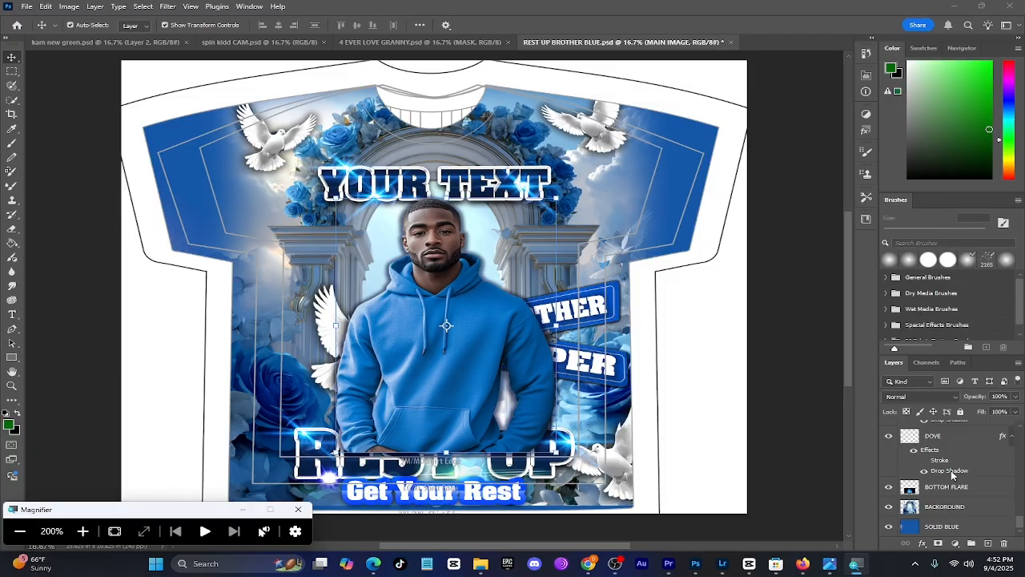
scroll(959, 469, "up", 1)
scroll(959, 472, "down", 2)
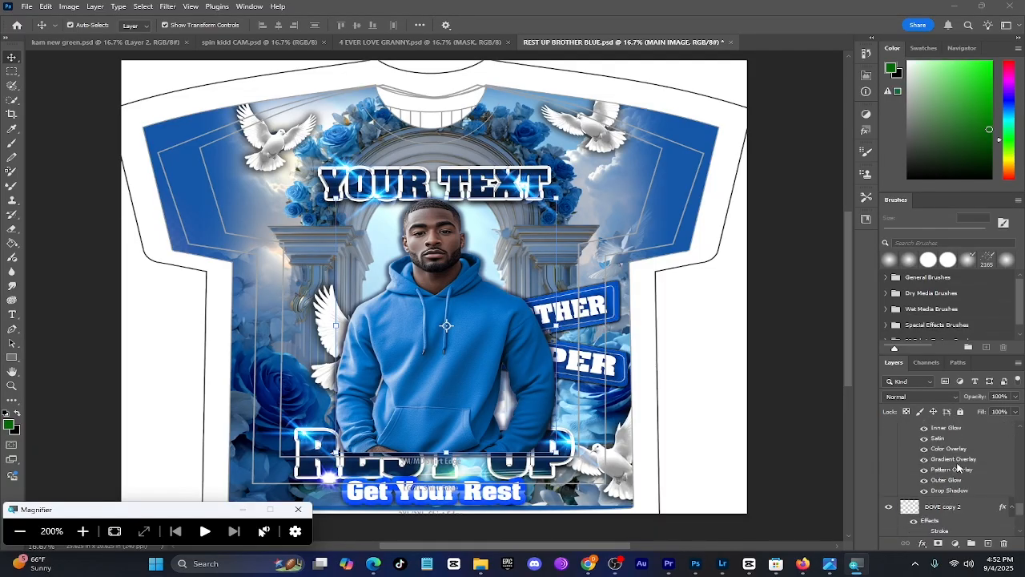
left_click_drag(952, 516, 925, 366)
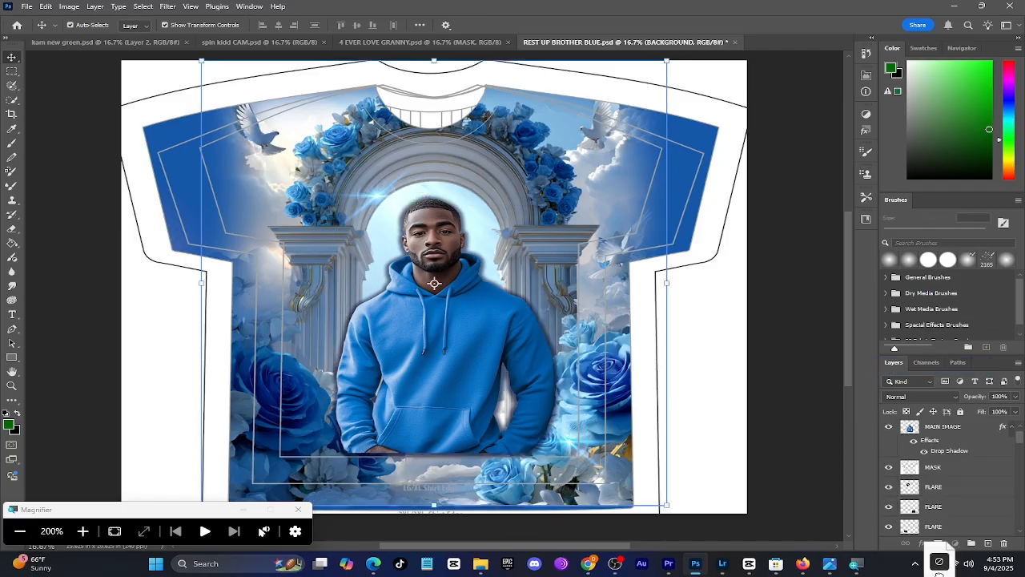
left_click_drag(940, 561, 951, 512)
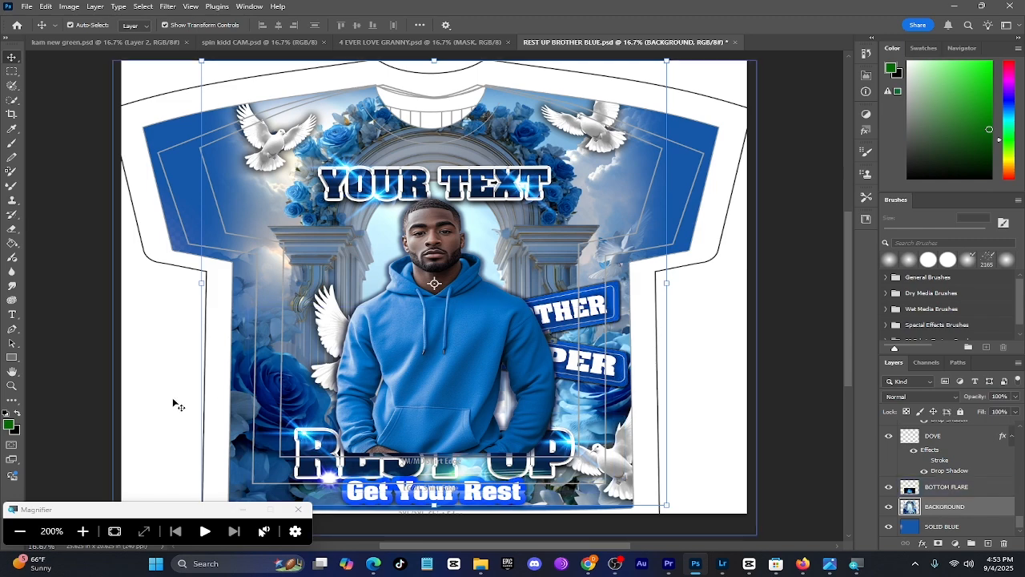
left_click(21, 531)
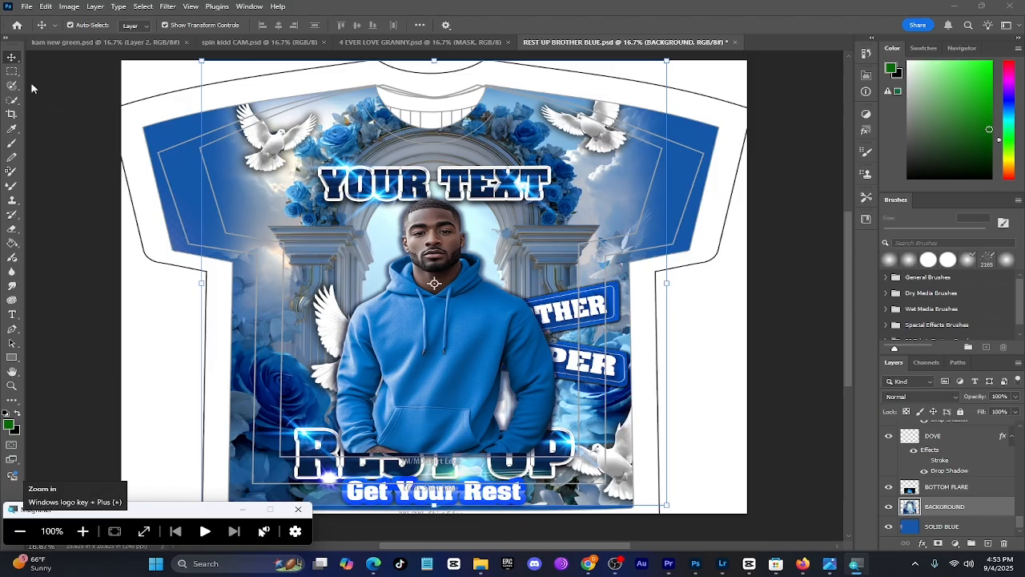
Undo the layer order changes made to the BACKGROUND and MAIN IMAGE layers
left_click(82, 529)
left_click(46, 6)
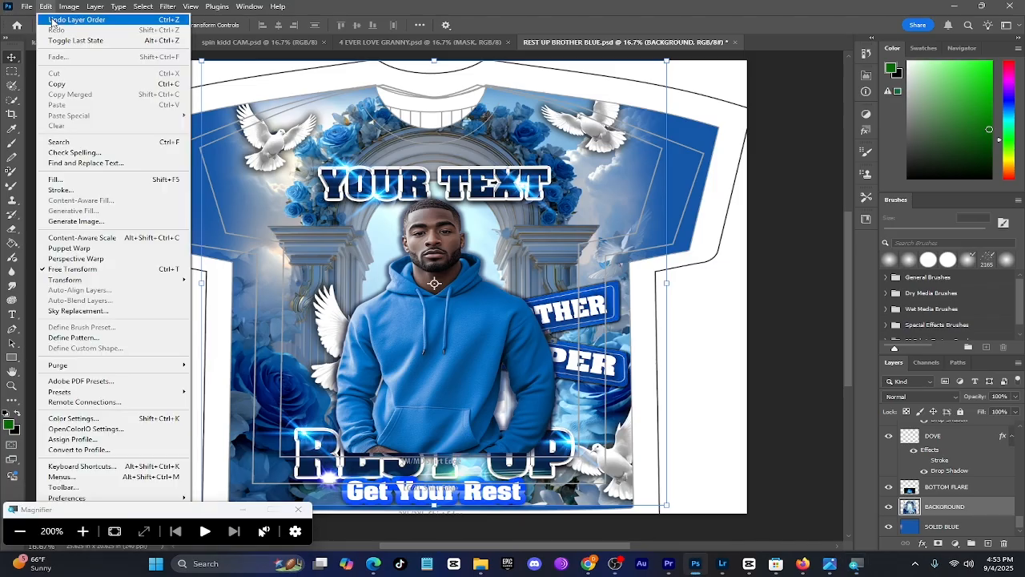
left_click(52, 20)
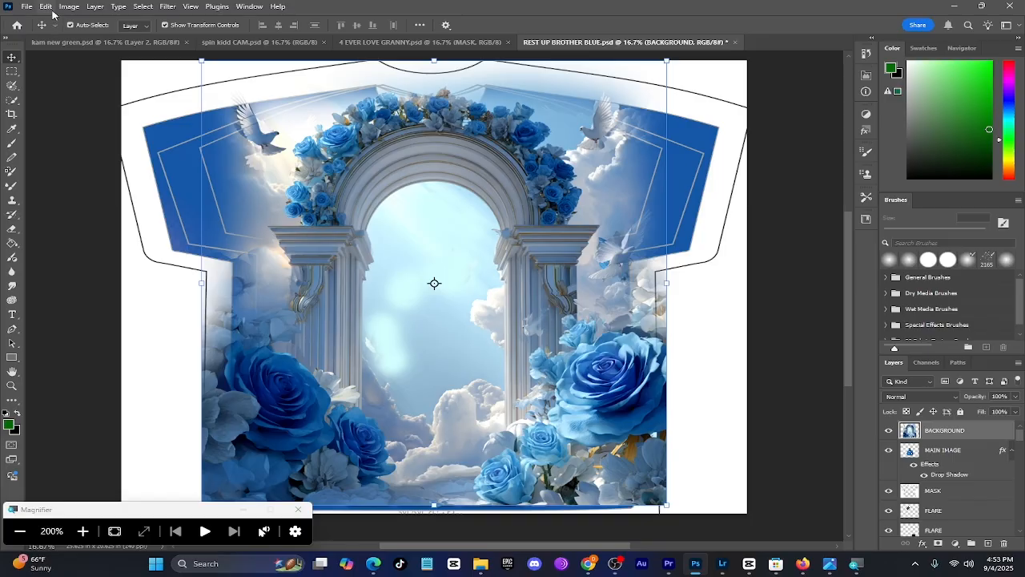
left_click(46, 7)
left_click(48, 21)
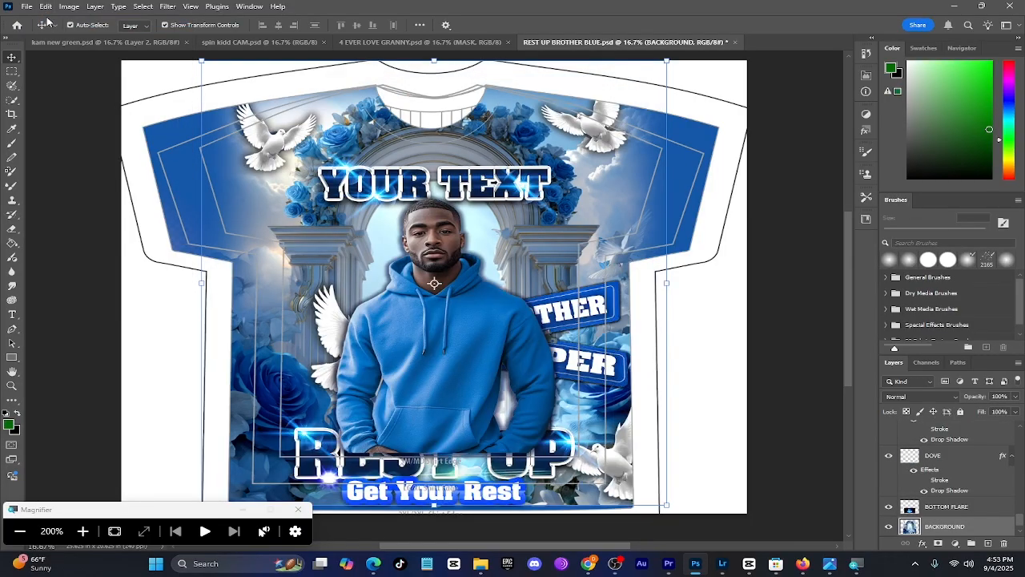
scroll(382, 243, "down", 3)
left_click(293, 318)
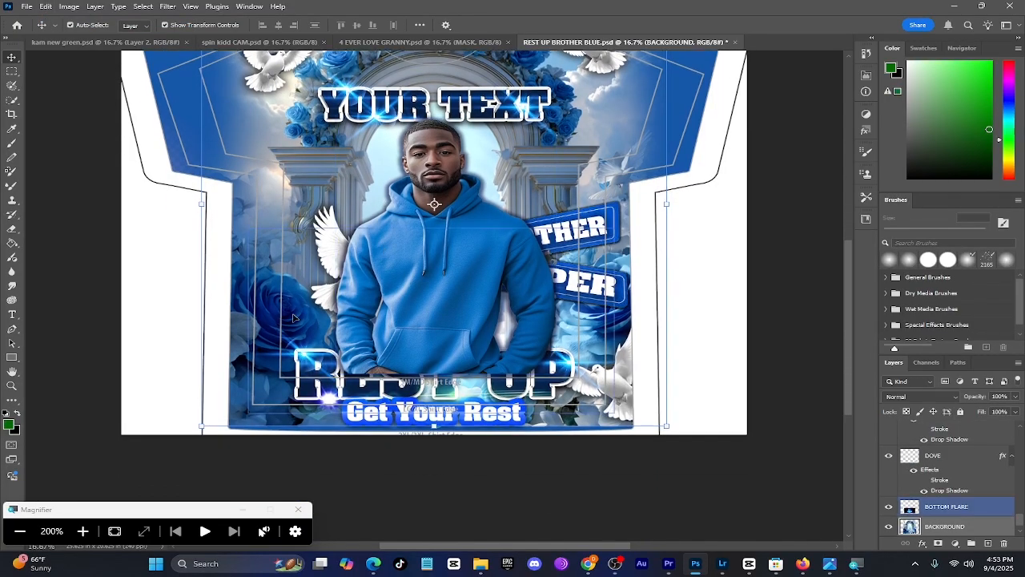
scroll(293, 318, "down", 3)
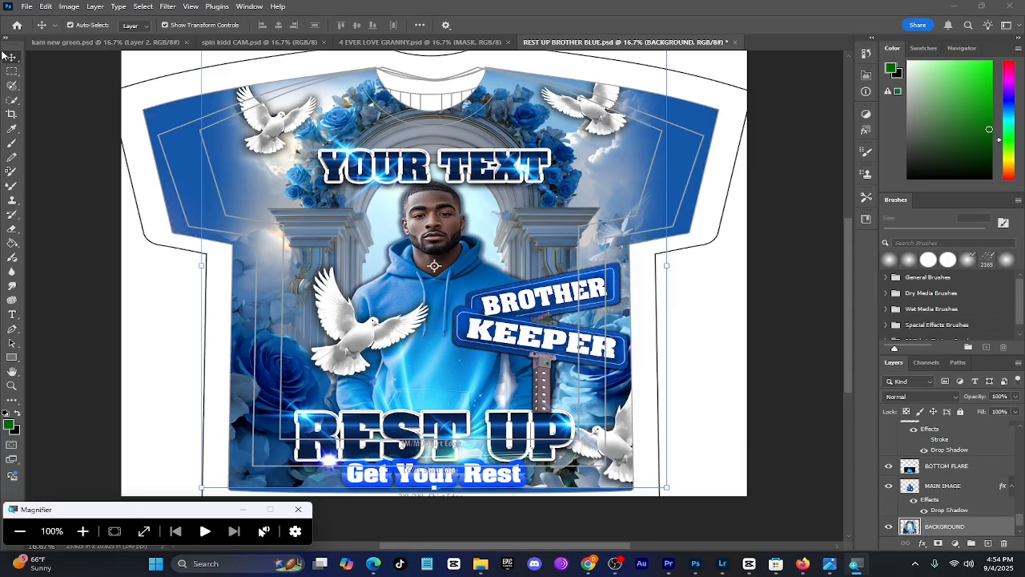
Use the Move tool to shift the dove on the shirt's upper-left shoulder slightly, and try moving the large dove beside the man
left_click(84, 531)
left_click(15, 58)
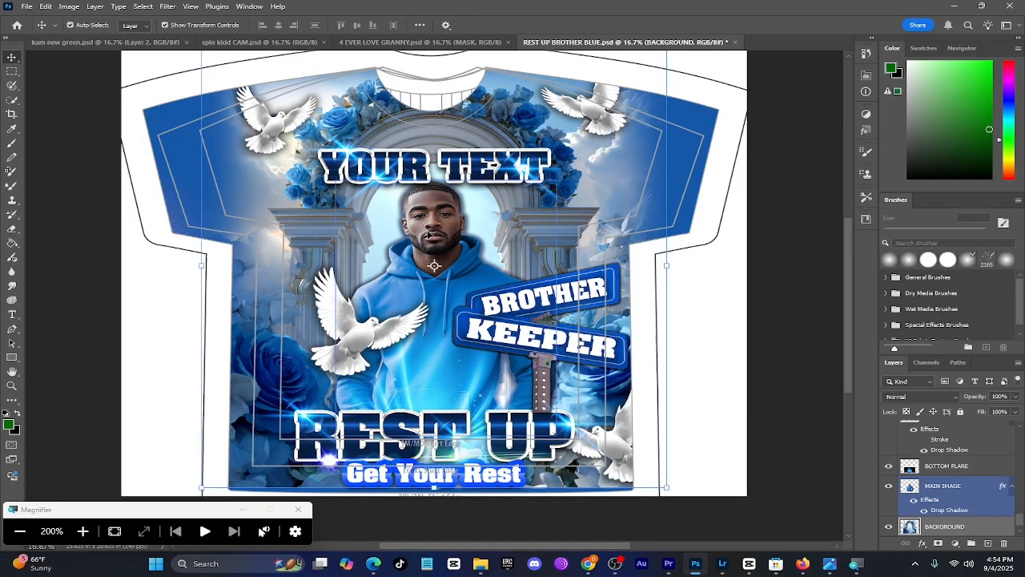
left_click(274, 122)
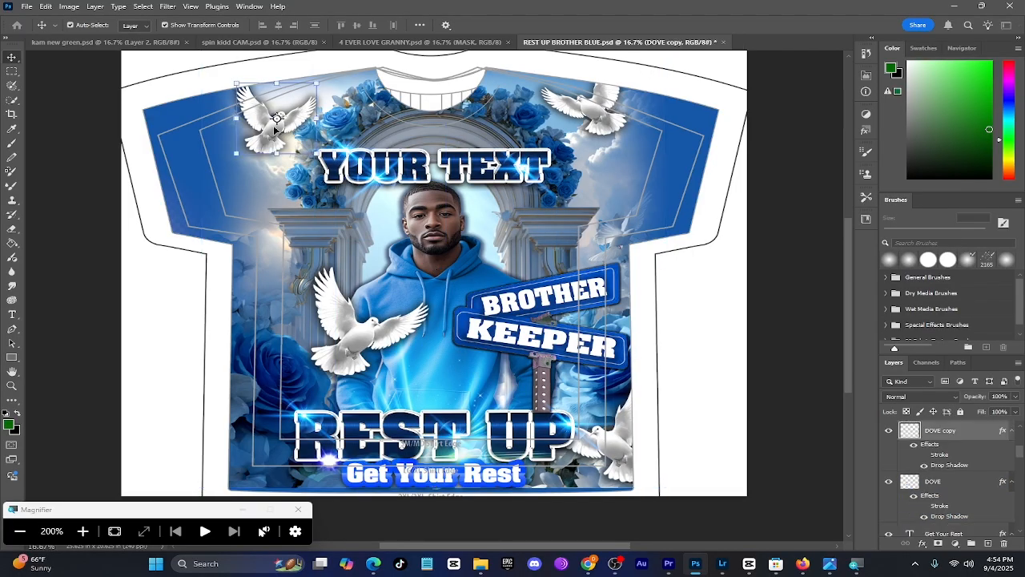
mouse_move(275, 130)
left_mouse_down()
mouse_move(210, 210)
mouse_move(241, 106)
mouse_move(284, 124)
left_mouse_up()
scroll(320, 200, "down", 2)
left_click(358, 240)
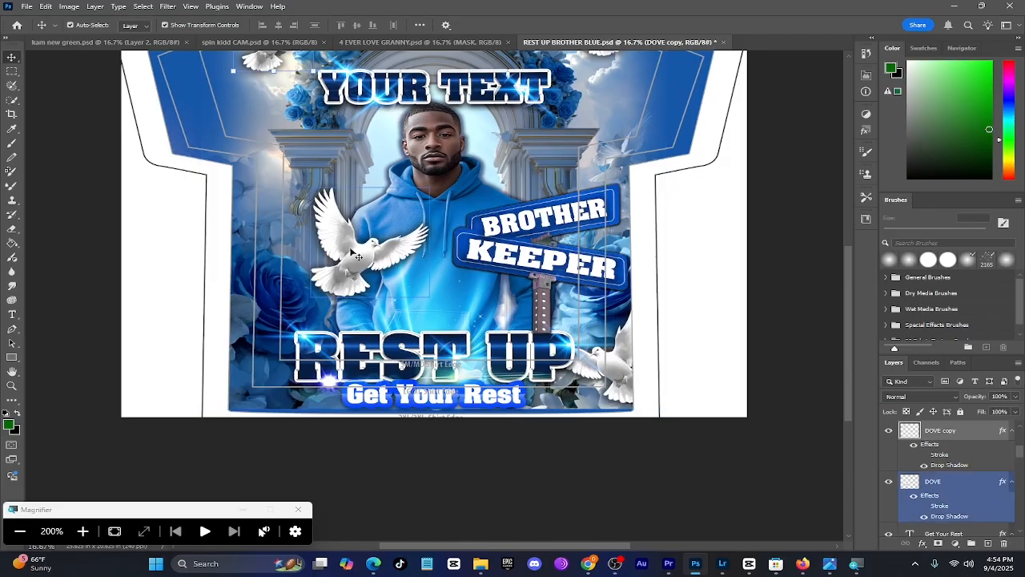
left_click_drag(357, 257, 311, 235)
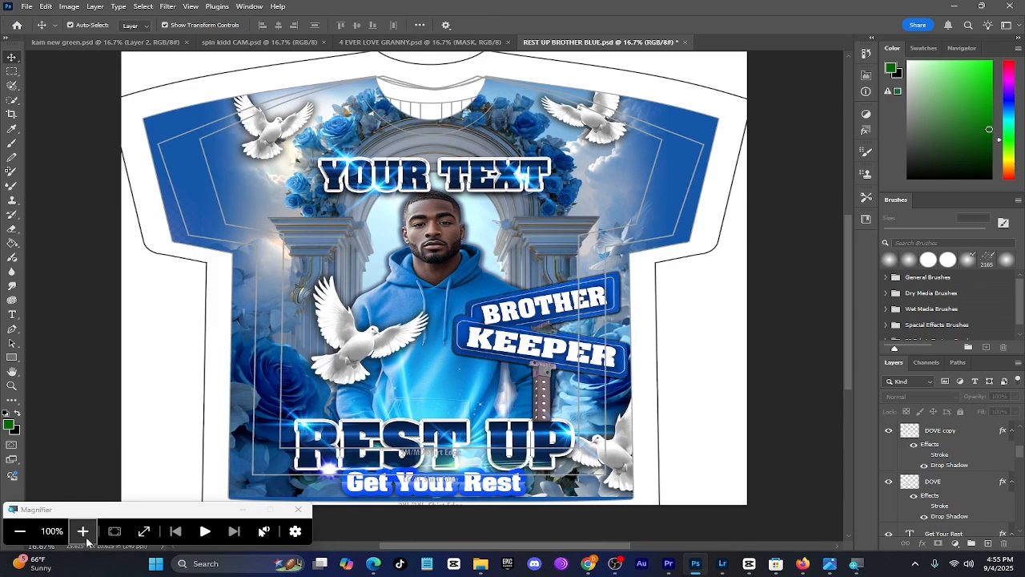
Replace the YOUR TEXT headline above the man with LIKE THIS using the Type tool
left_click(83, 535)
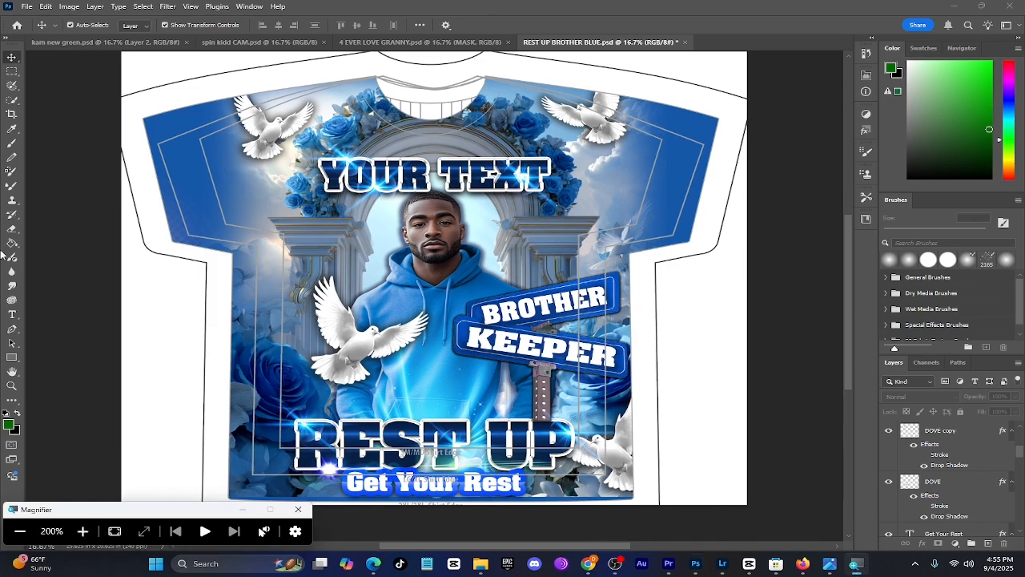
left_click(15, 319)
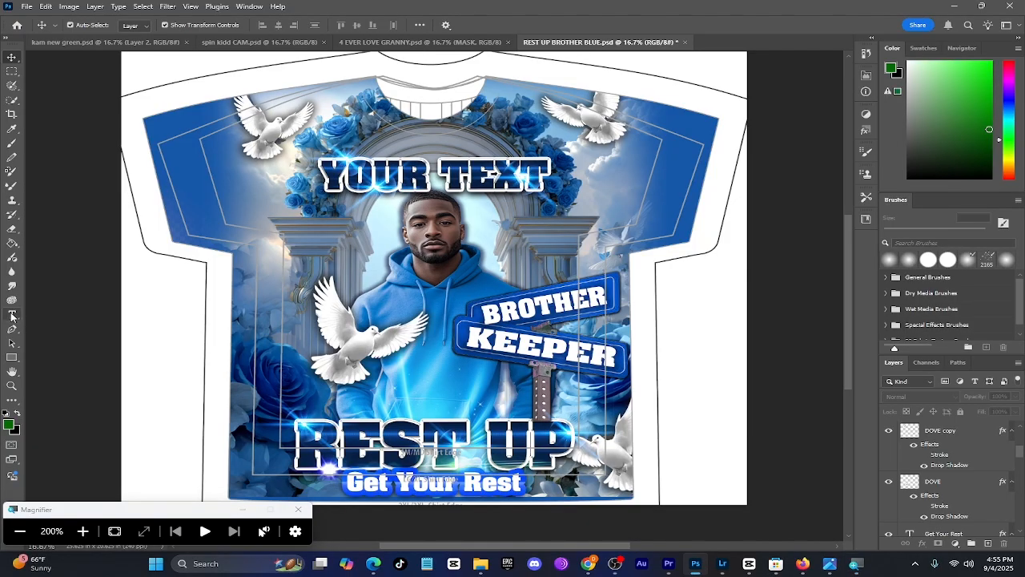
left_click(19, 533)
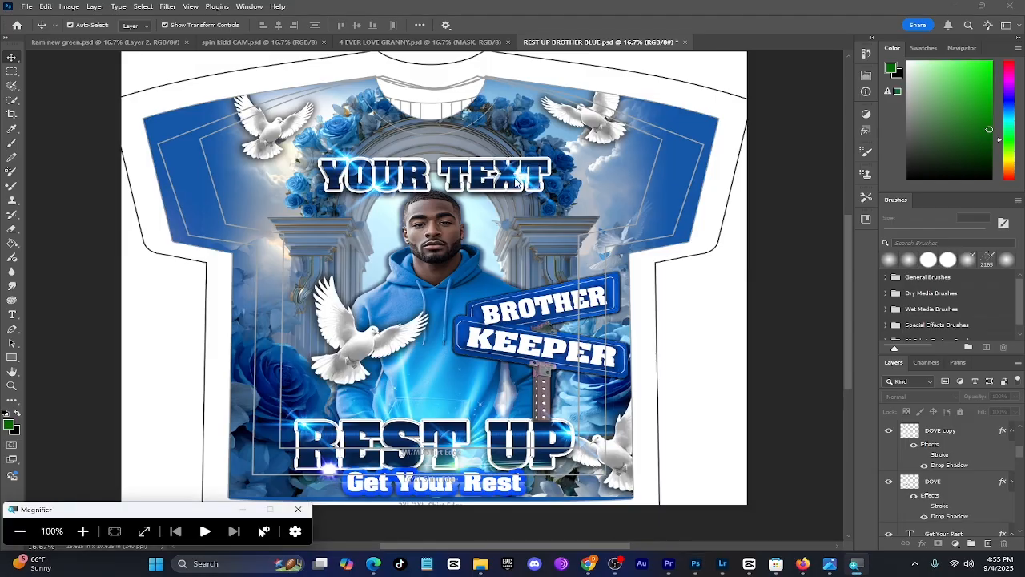
left_click(12, 314)
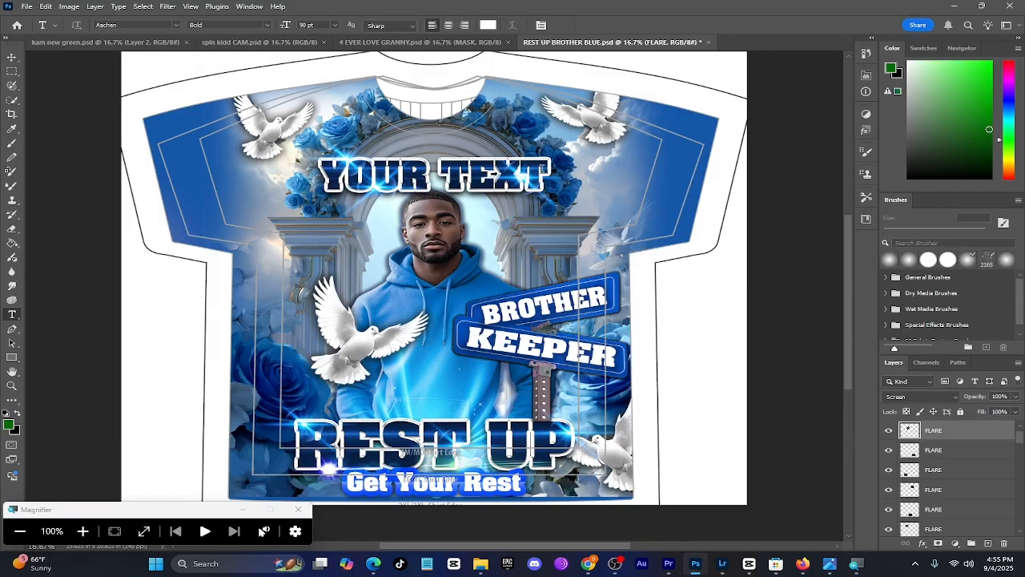
left_click(541, 169)
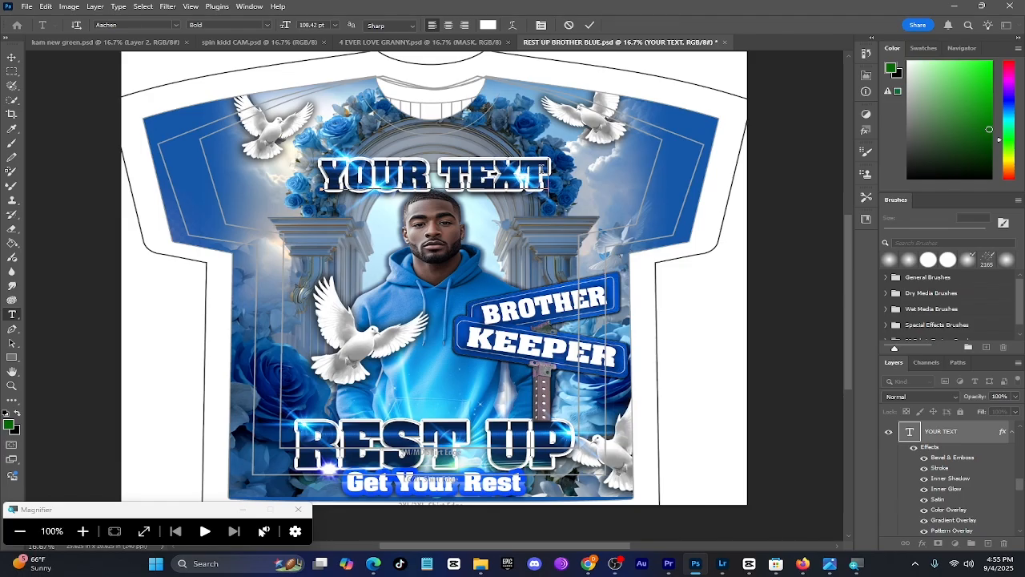
left_click_drag(548, 170, 318, 169)
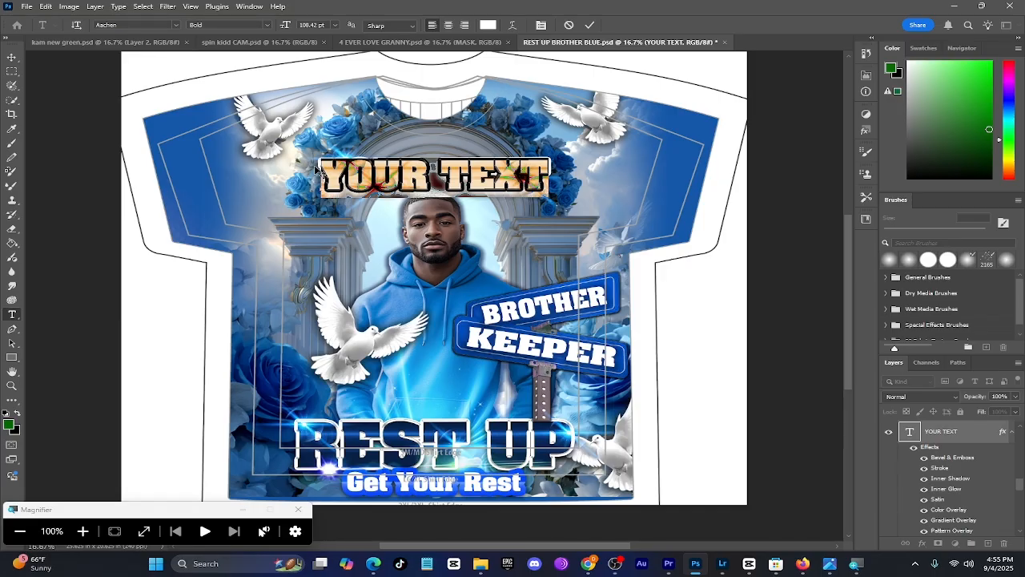
type("LIK")
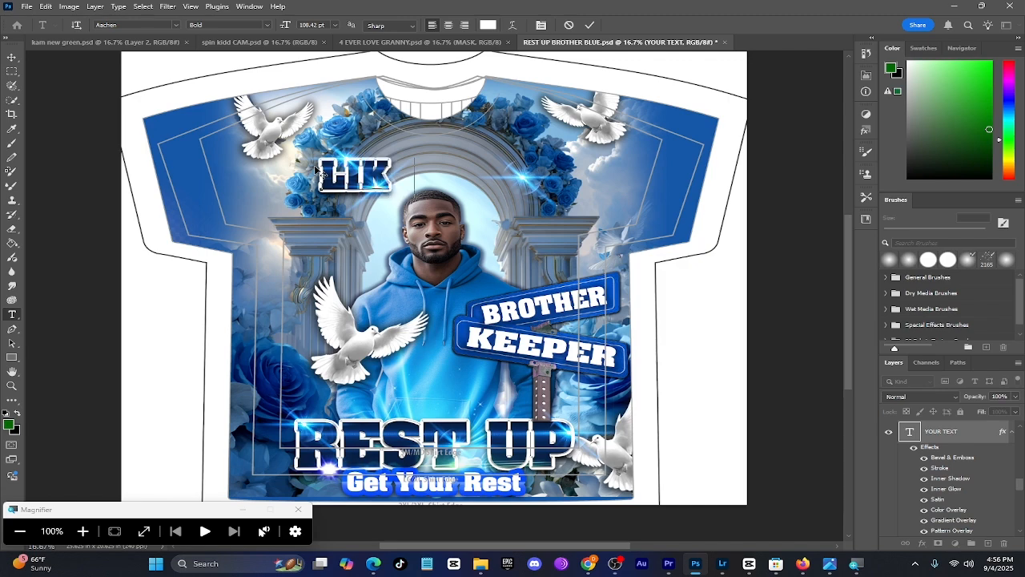
type("E THI")
type("S")
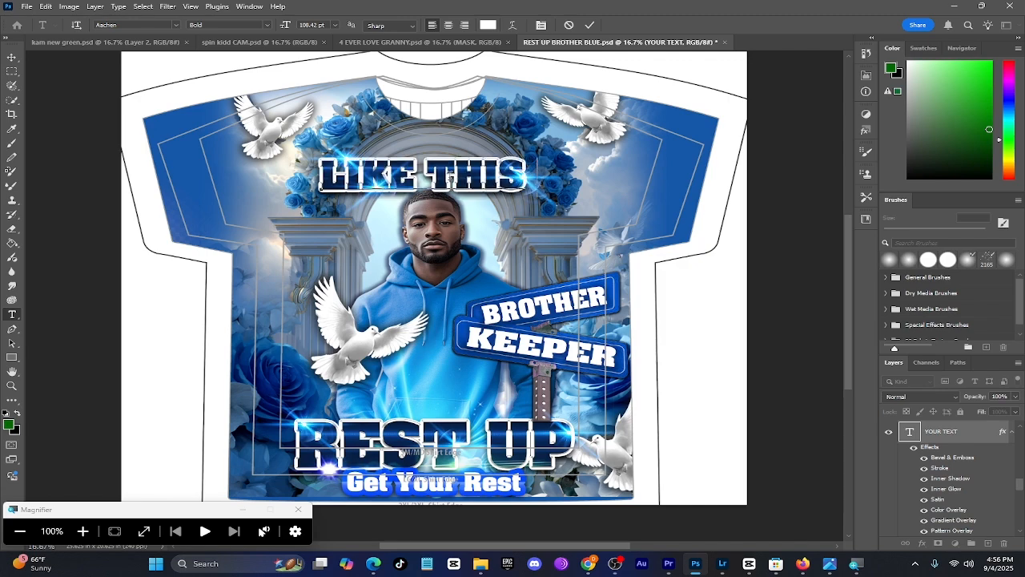
Change the LIKE THIS headline's font to Thinkaction Regular
left_click_drag(526, 175, 322, 178)
left_click_drag(433, 548, 385, 548)
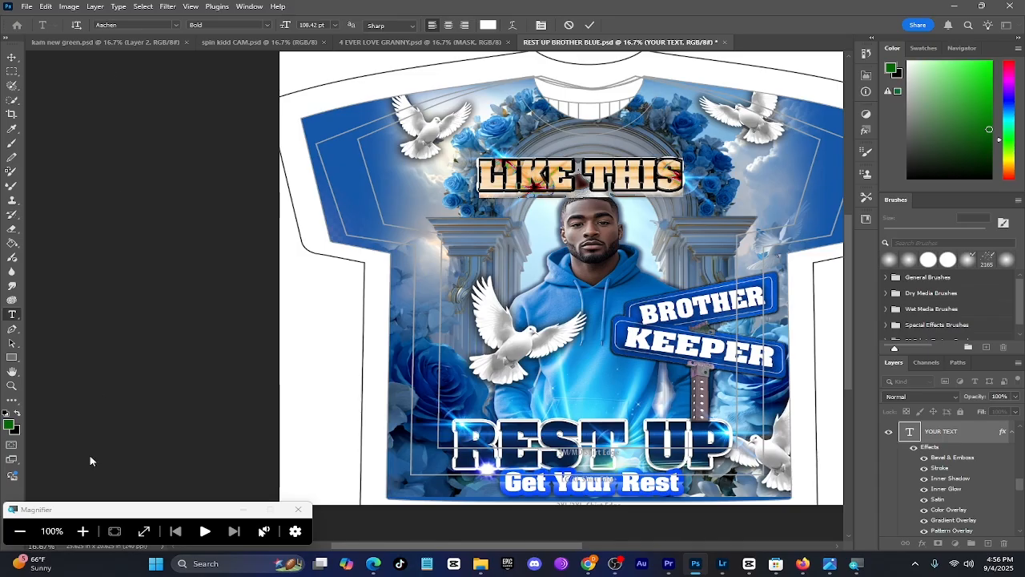
scroll(153, 67, "up", 2)
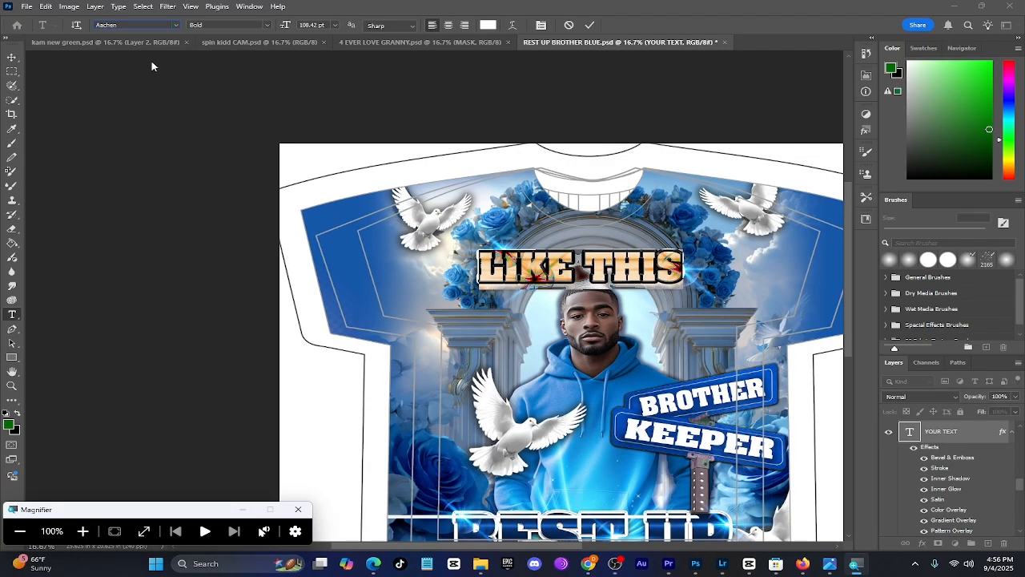
left_click(176, 26)
left_click(175, 27)
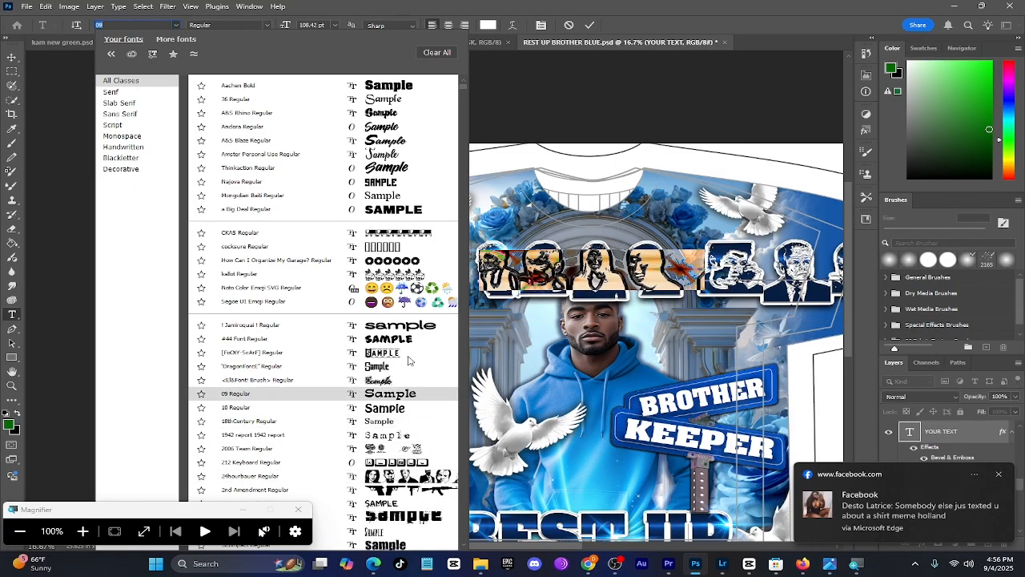
left_click(404, 168)
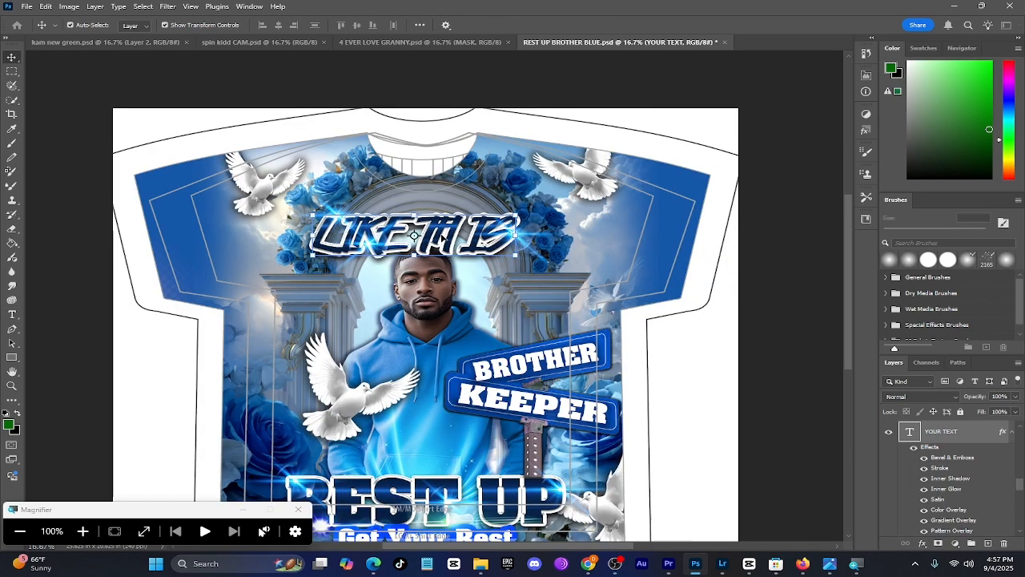
double_click(910, 431)
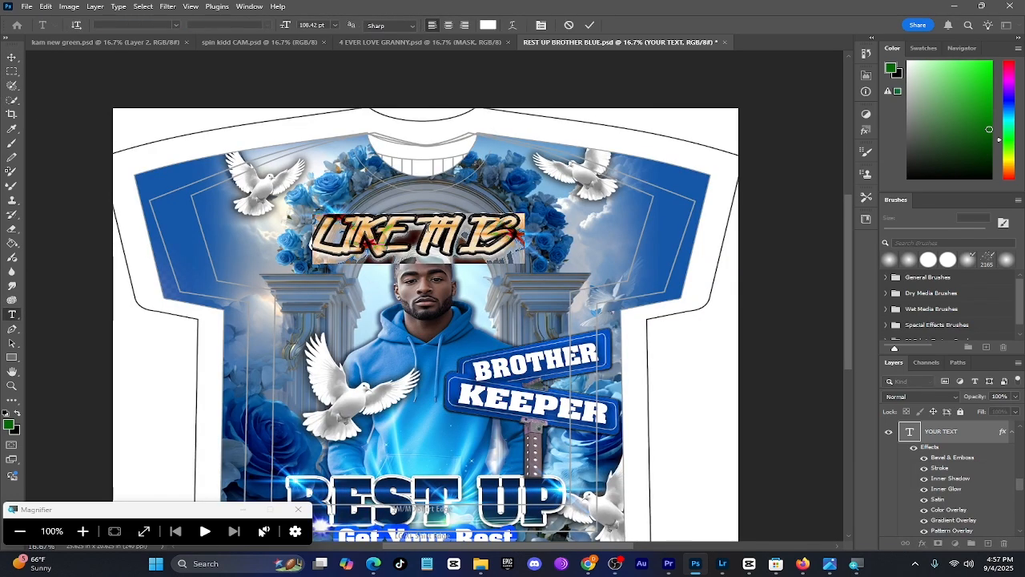
Try moving the light flares away from the LIKE THIS headline with the Move tool
left_click(11, 58)
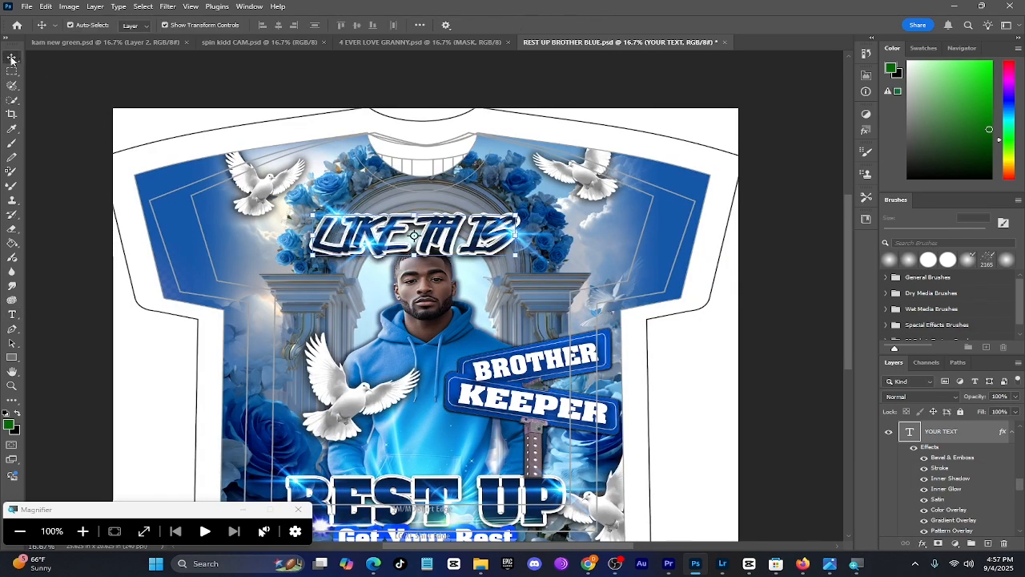
left_click_drag(373, 243, 292, 241)
left_click(332, 212)
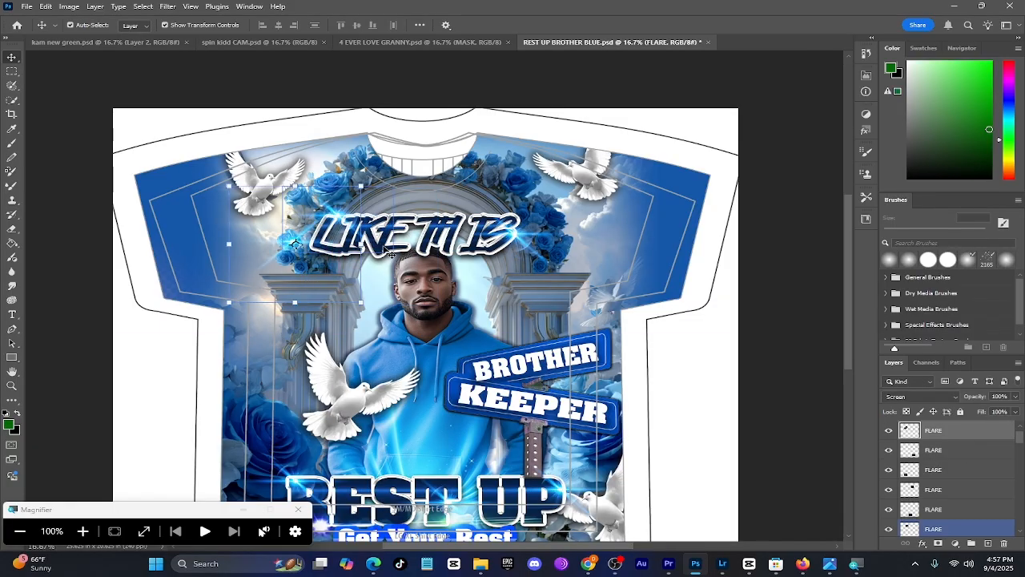
left_click_drag(385, 246, 384, 212)
Try rotating the LIKE THIS headline about -90° and placing it vertically beside the large dove
left_click_drag(443, 250, 398, 297)
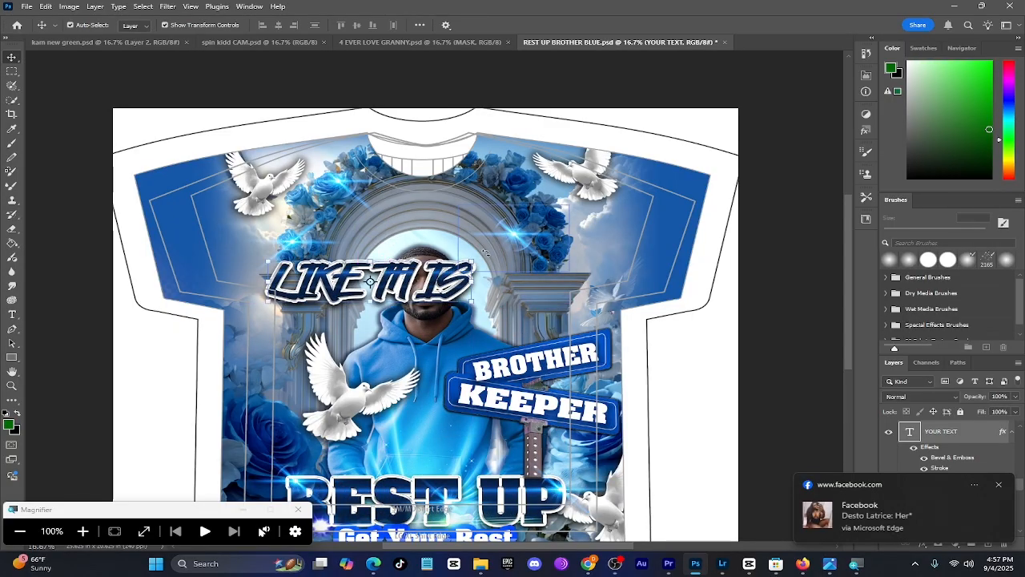
left_click_drag(484, 253, 335, 168)
left_click_drag(369, 289, 269, 390)
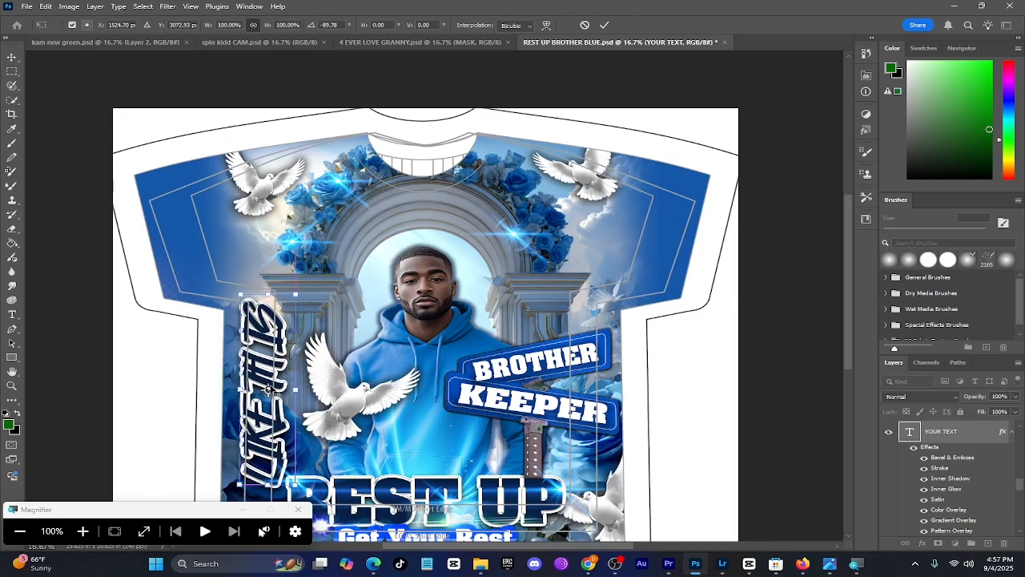
Cancel the headline's transform and undo its text and font edits
key("Escape")
left_click(45, 6)
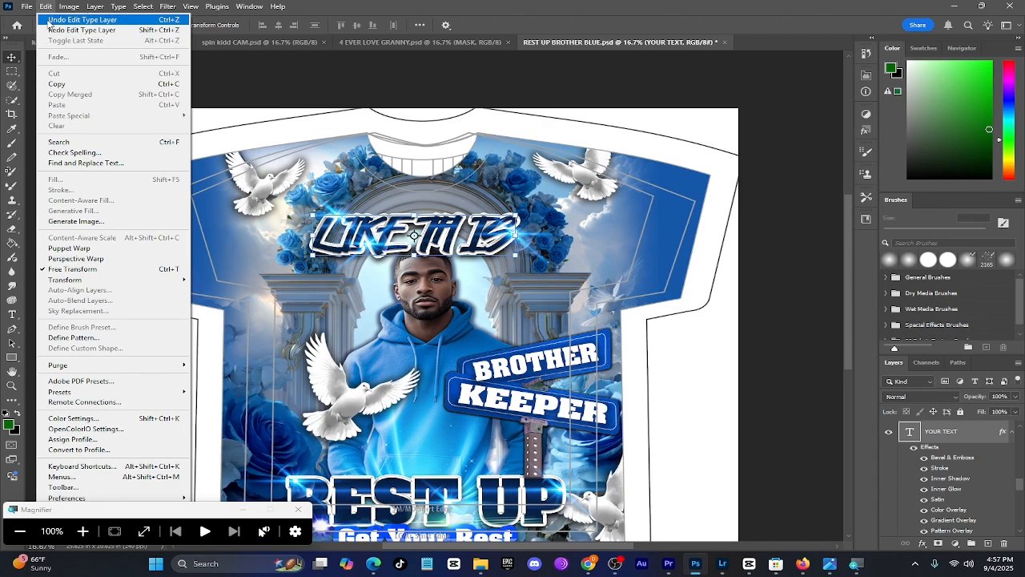
left_click(49, 19)
Move the large dove beside the man slightly up and outward, away from his chest
scroll(232, 304, "down", 3)
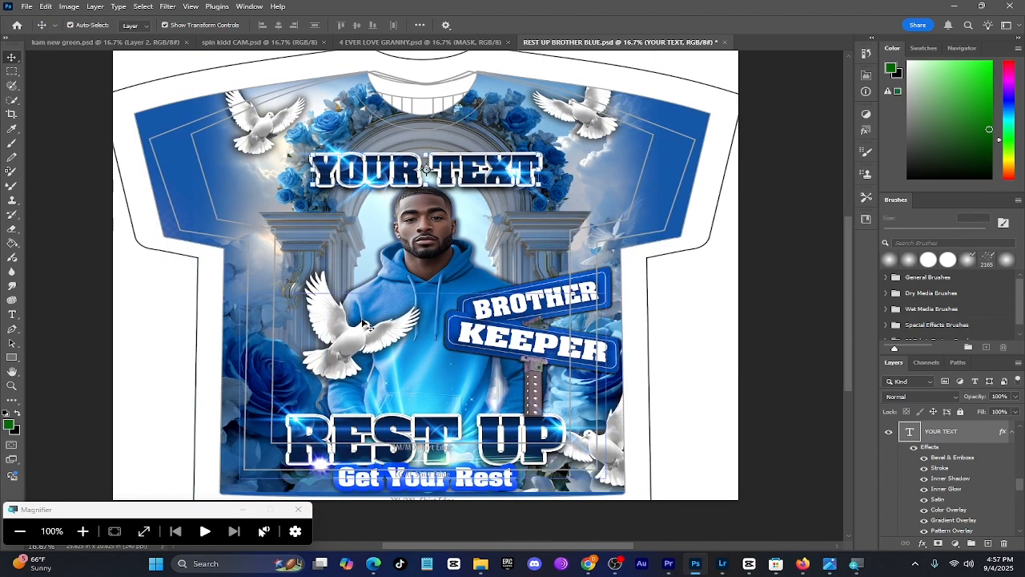
left_click(367, 324)
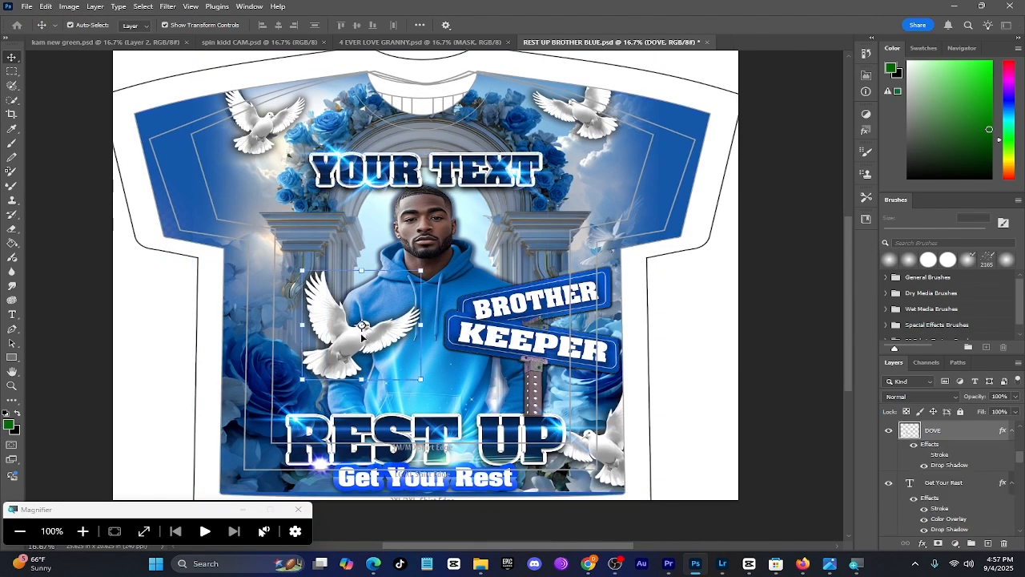
left_click_drag(362, 334, 334, 297)
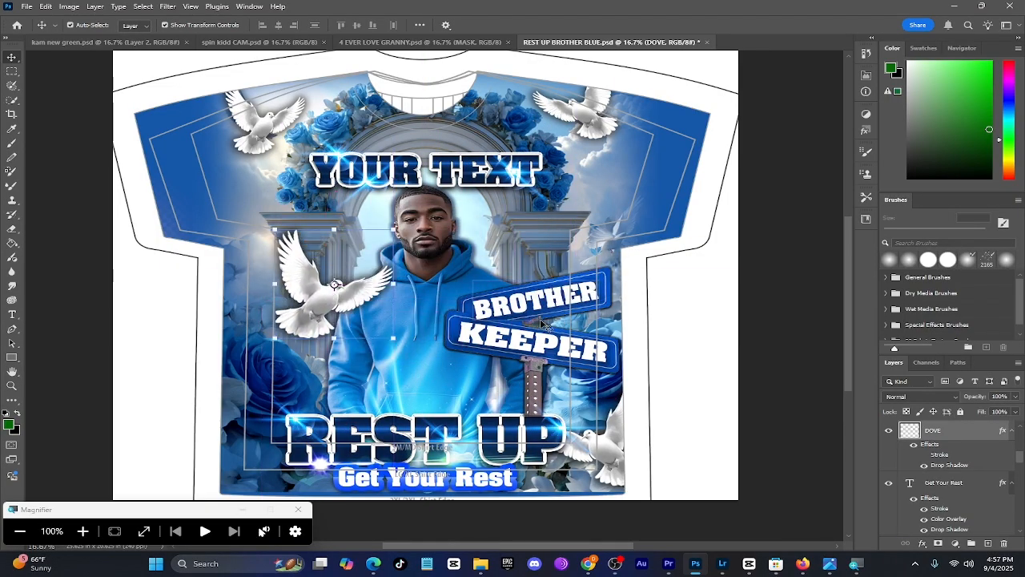
Try shifting the STREET SIGN layer slightly toward the man, and undo the move
left_click(535, 387)
left_click_drag(535, 386, 513, 378)
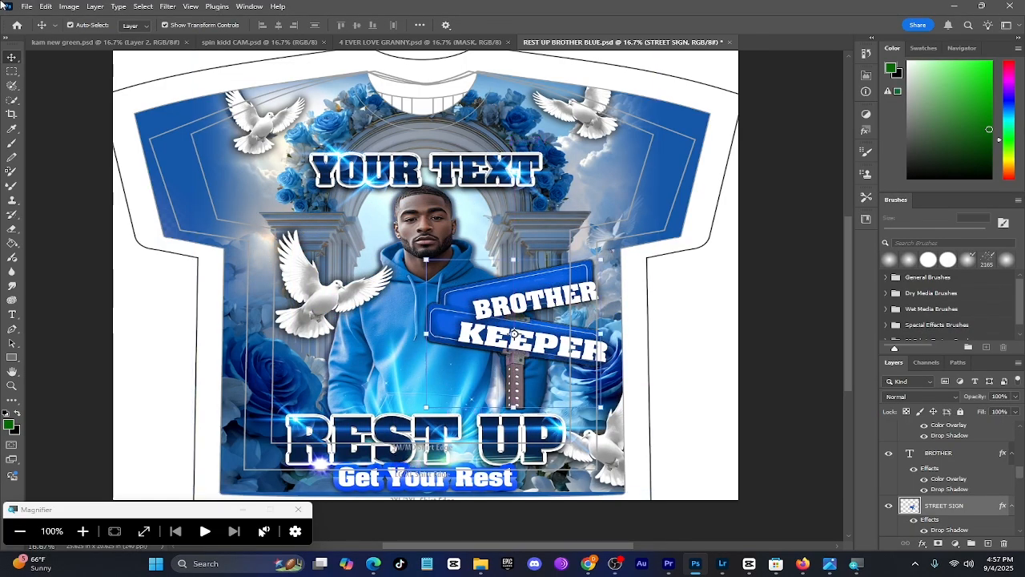
left_click(45, 7)
left_click(54, 19)
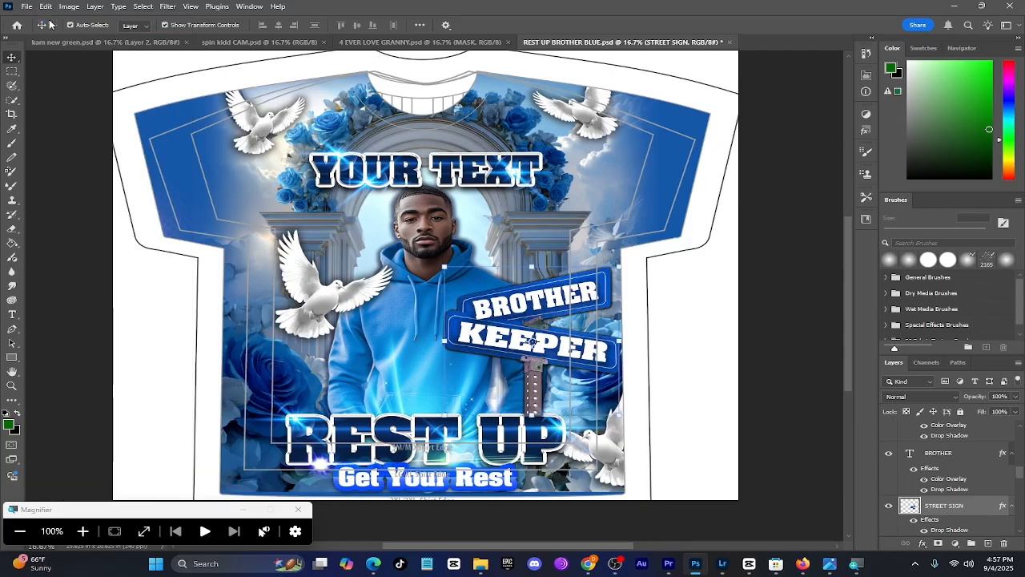
Identify the man's MAIN IMAGE layer by briefly hiding and reshowing it, and delete that layer
left_click(439, 244)
left_click(435, 238)
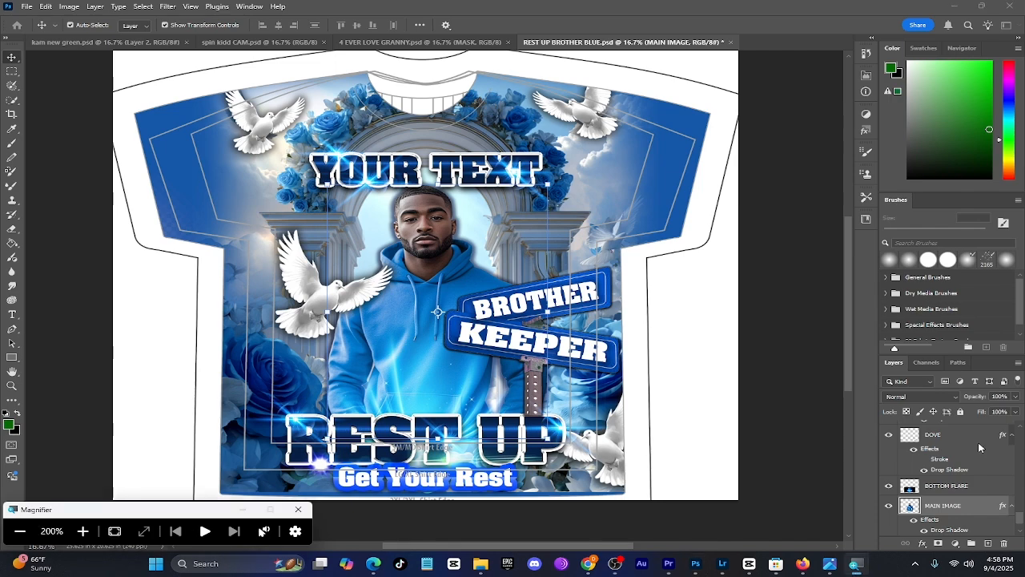
scroll(977, 445, "down", 2)
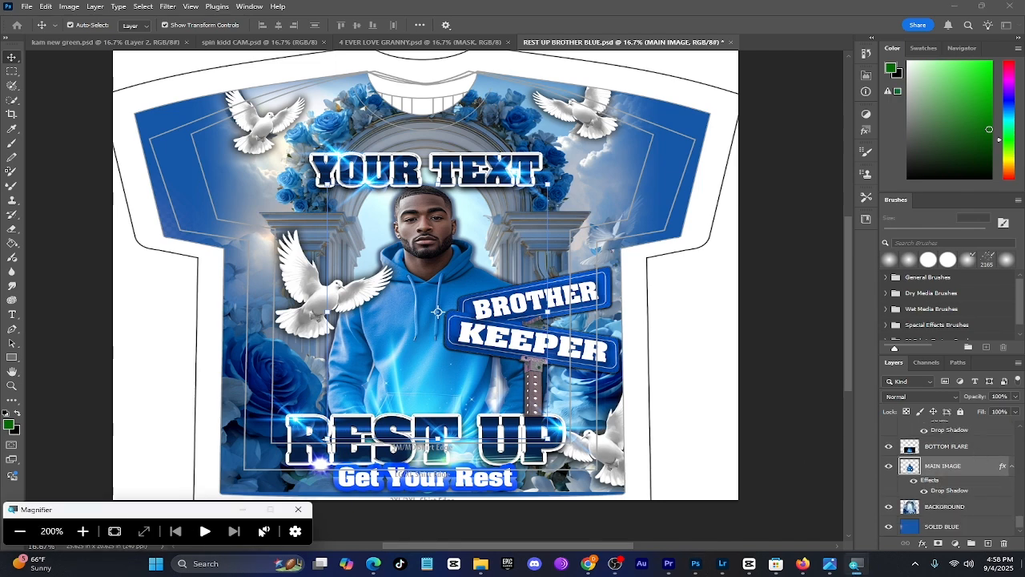
left_click(888, 467)
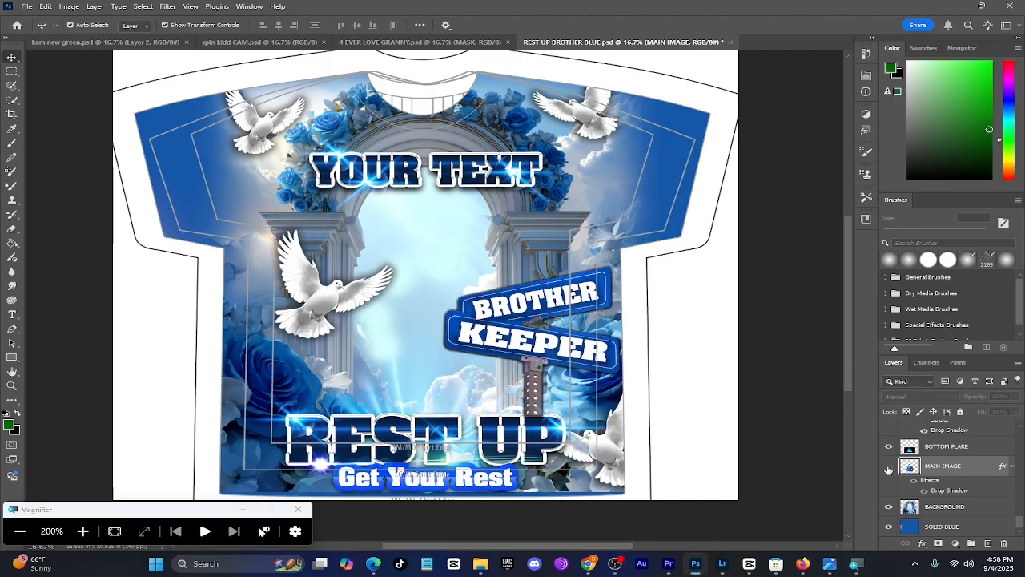
left_click(888, 467)
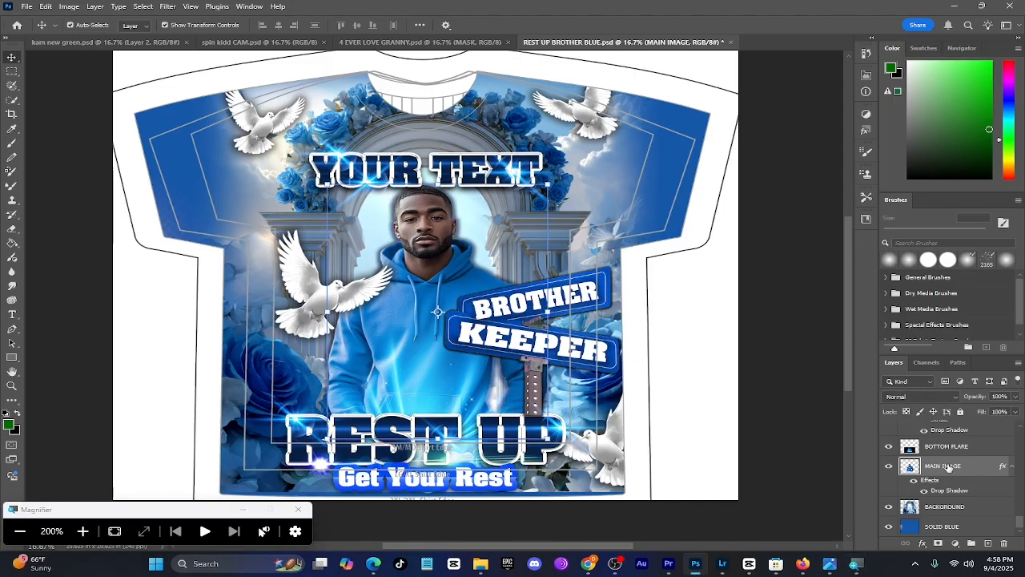
left_click_drag(949, 468, 1004, 543)
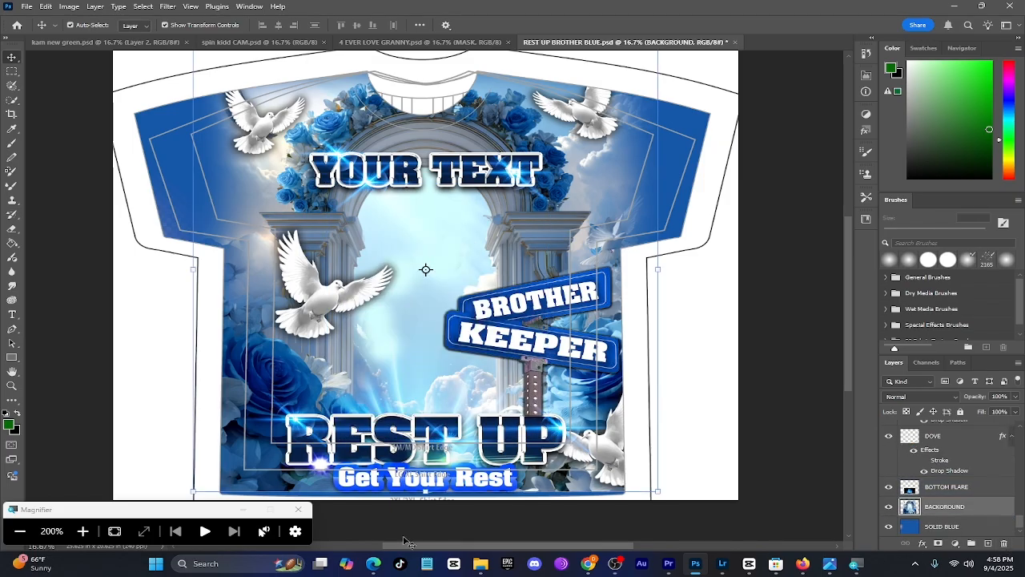
left_click(20, 531)
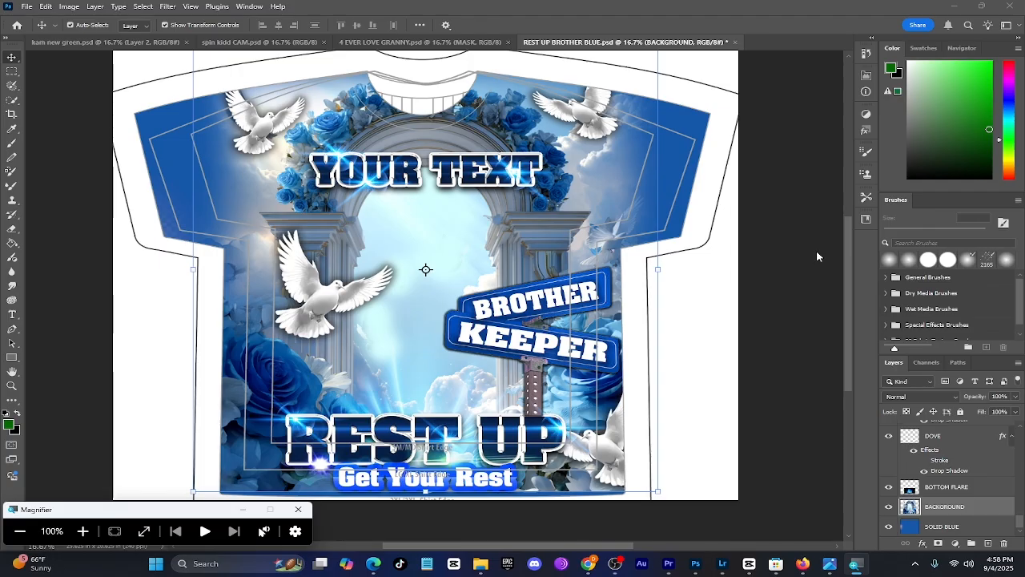
Open the Downloads photo c99a3d5d-72b9-421f-9527-85e0e1b29433 of the seated man as a separate document in Photoshop
mouse_move(481, 560)
left_click(430, 520)
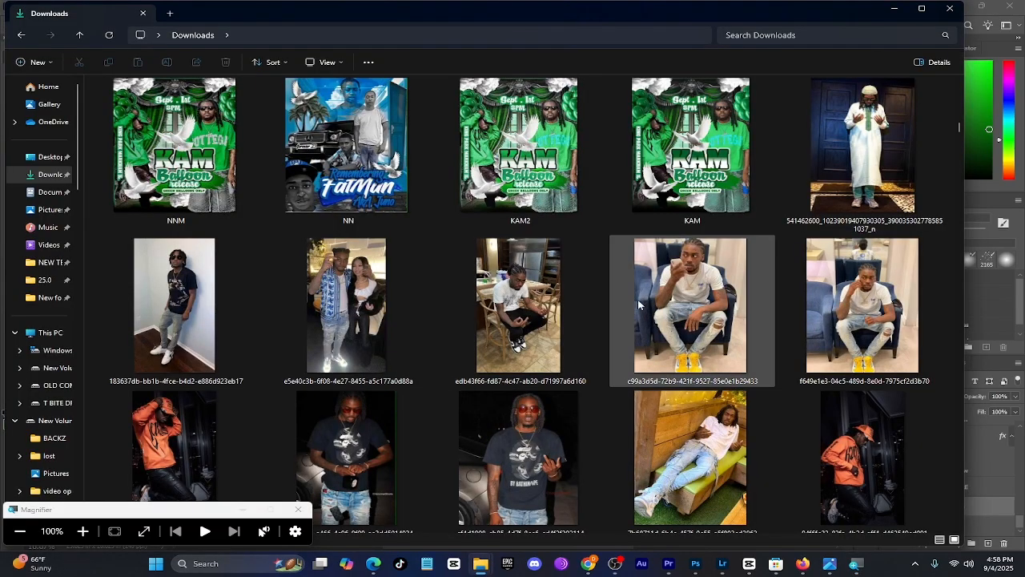
left_click(679, 298)
left_click_drag(679, 297, 782, 43)
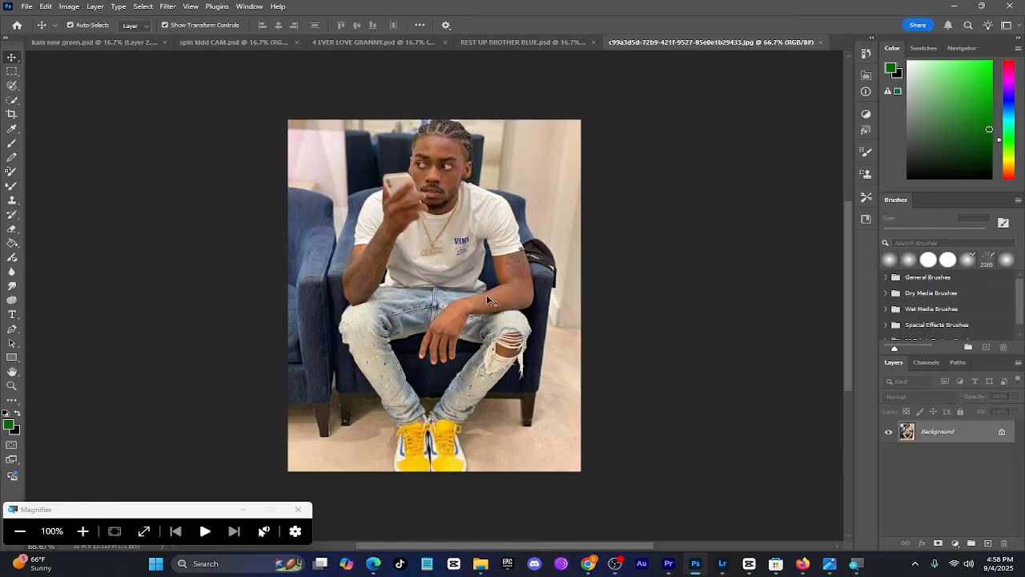
Select the seated man in the photo using the Quick Selection tool's Select Subject option
key("super+plus")
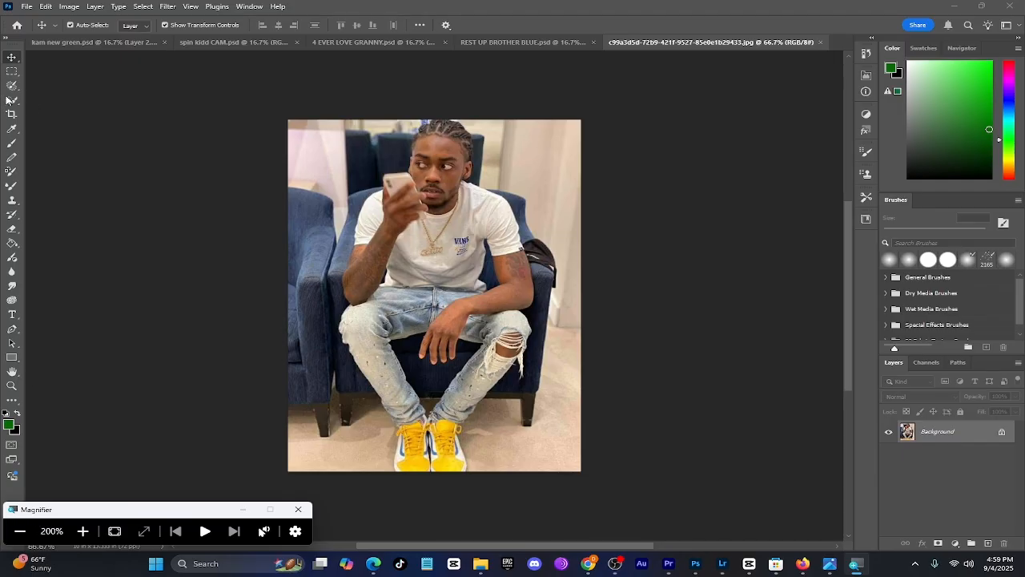
scroll(12, 103, "up", 1)
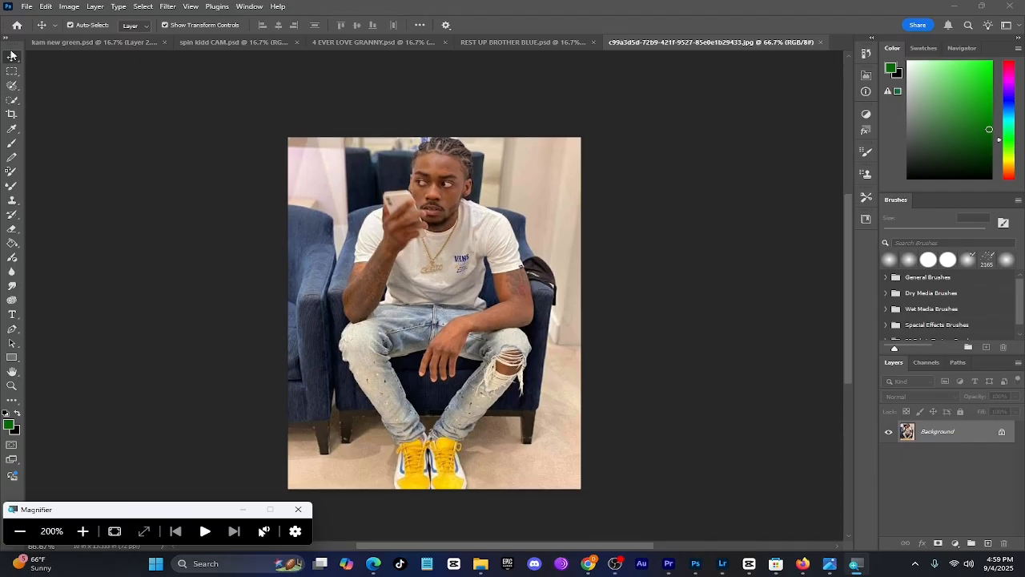
left_click(20, 107)
left_click(18, 105)
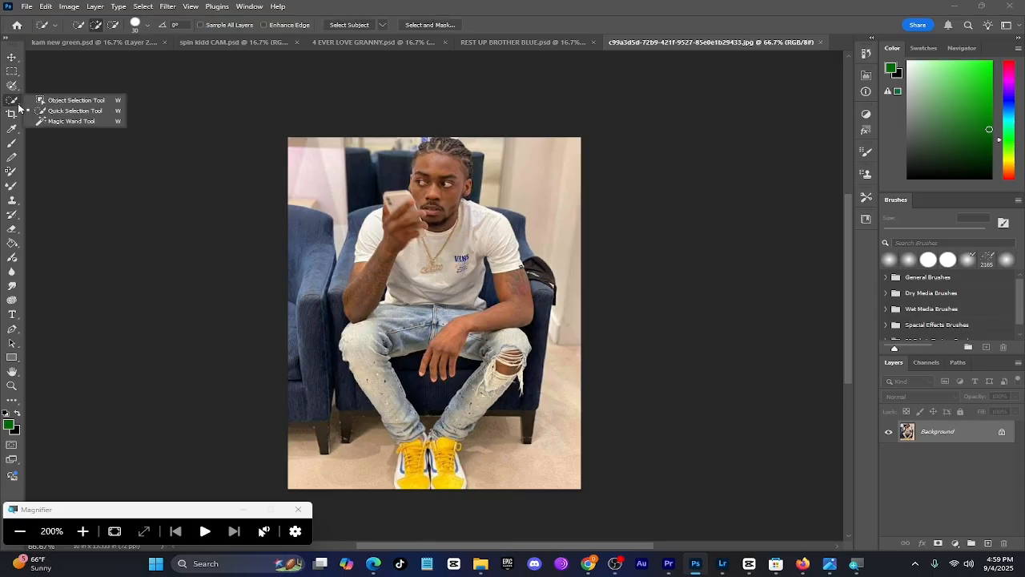
left_click(83, 112)
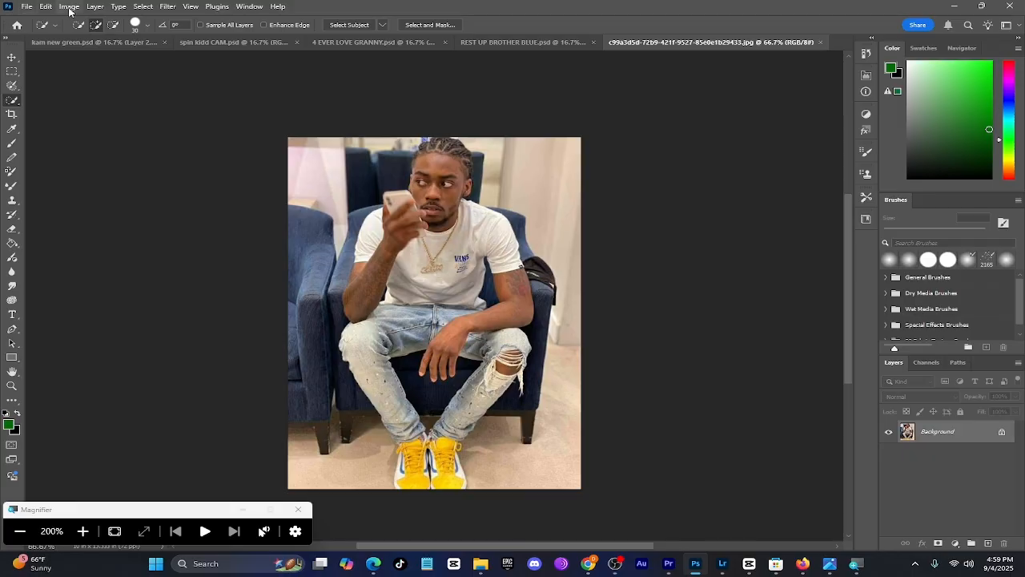
left_click(348, 26)
left_click(22, 531)
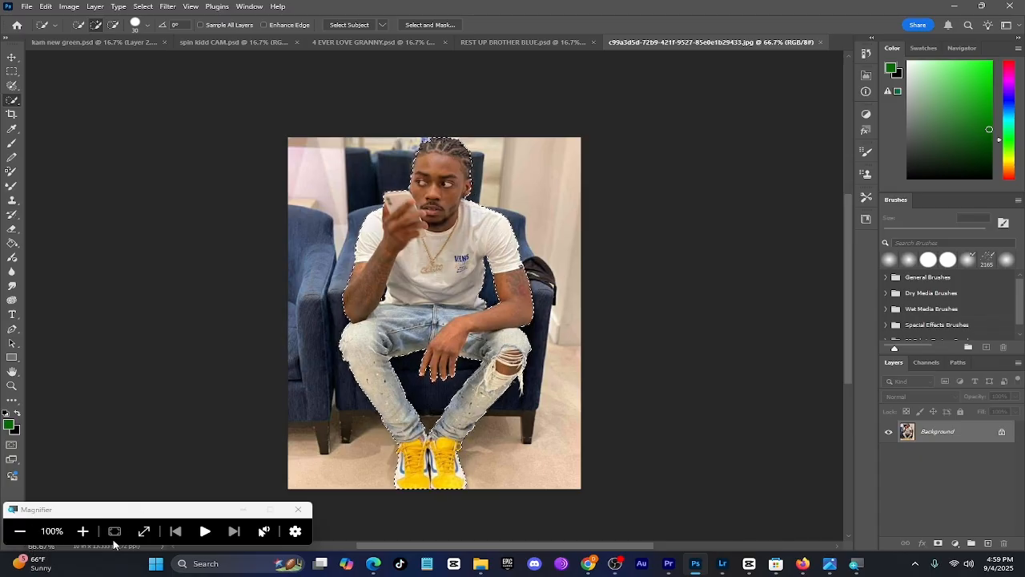
Copy the selected seated man from the photo
left_click(82, 531)
left_click(46, 7)
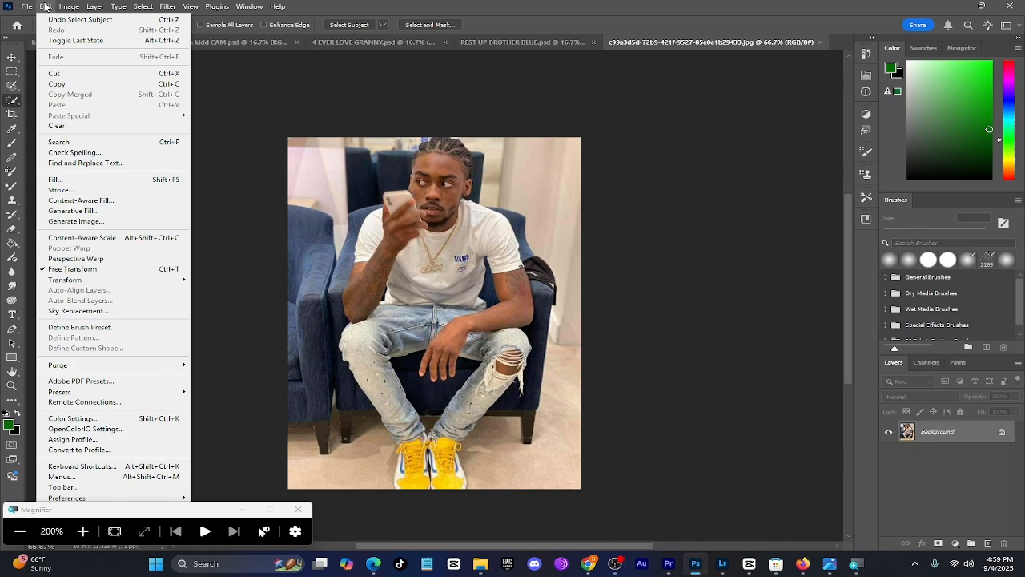
left_click(73, 84)
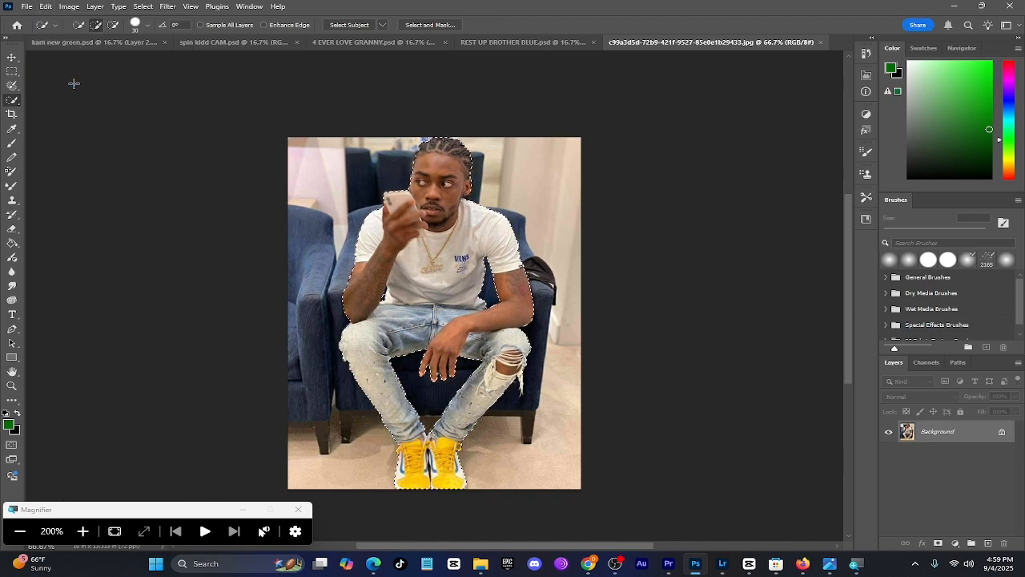
left_click(20, 531)
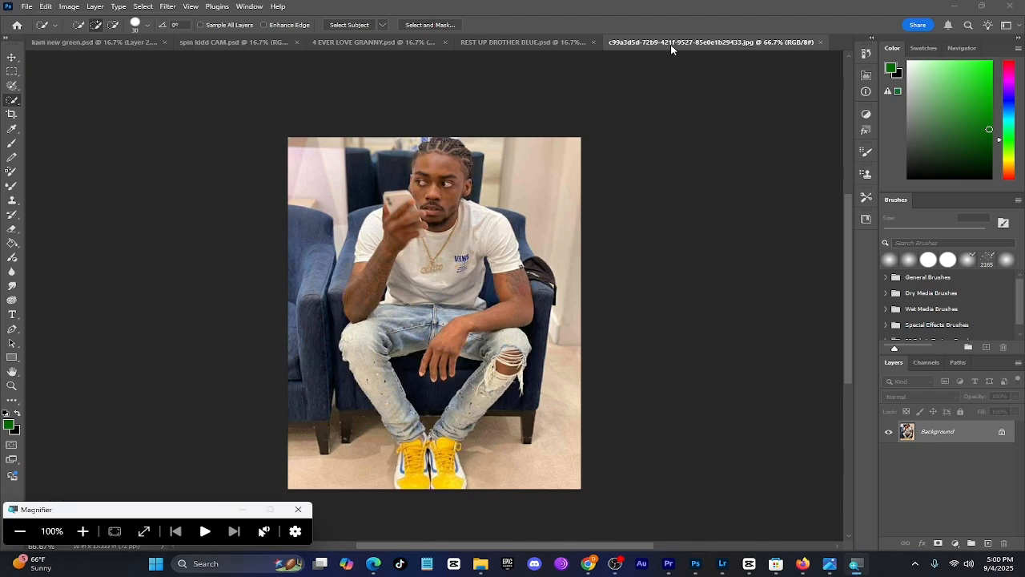
Paste the copied man into REST UP BROTHER BLUE.psd above the BACKGROUND layer
left_click(563, 43)
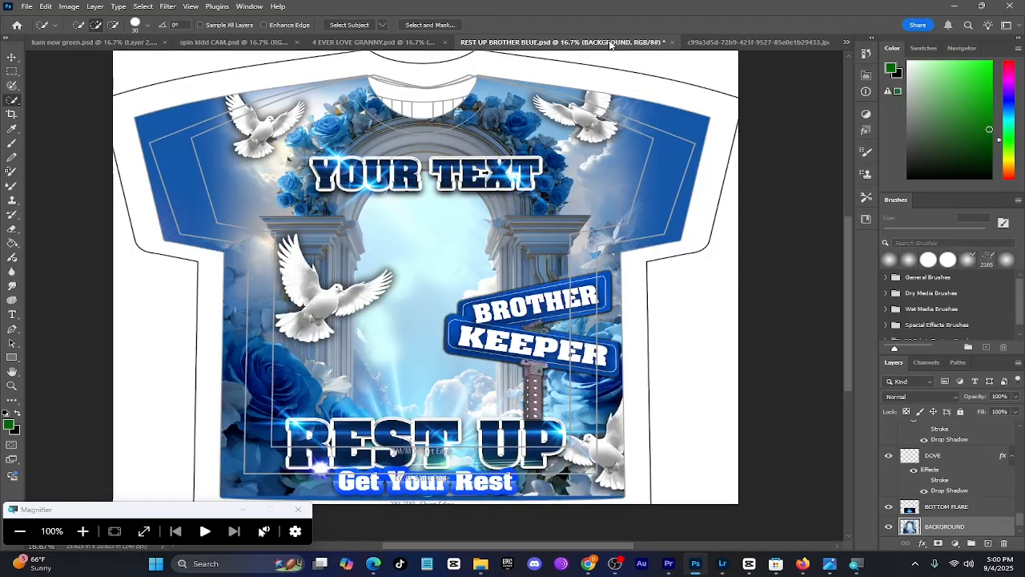
left_click(666, 42)
left_click(563, 43)
left_click(82, 531)
left_click(48, 6)
left_click(68, 103)
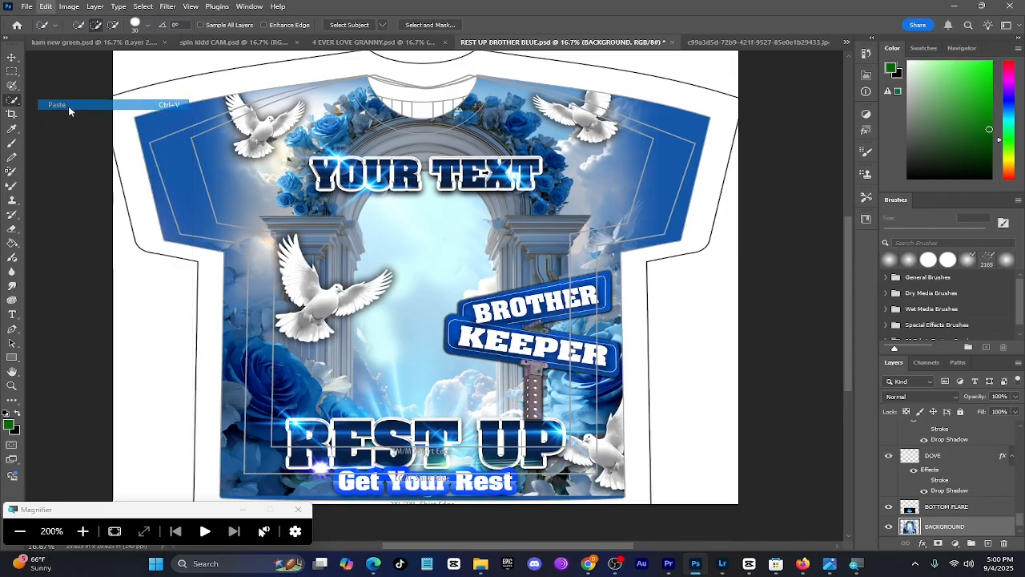
left_click(20, 531)
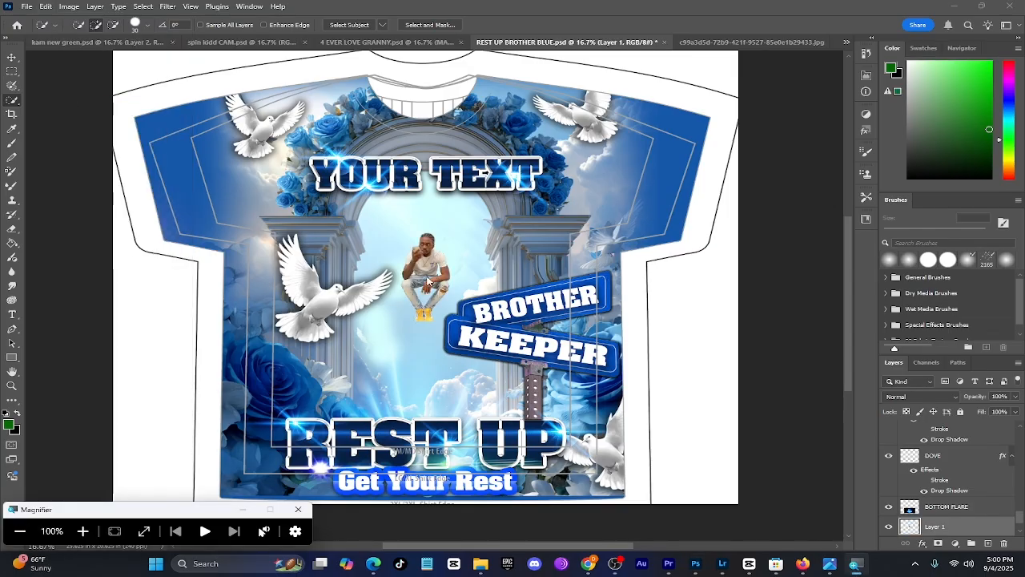
Scale the pasted seated man to about 348% and centre him in the archway between YOUR TEXT and REST UP
left_click(82, 530)
left_click(8, 59)
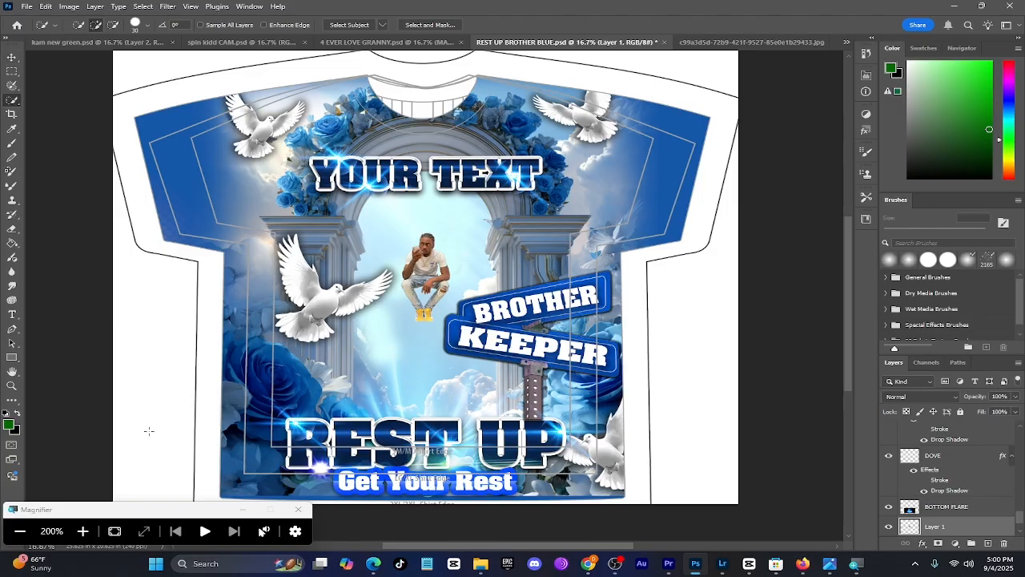
key("ctrl+t")
left_click_drag(412, 274, 433, 275)
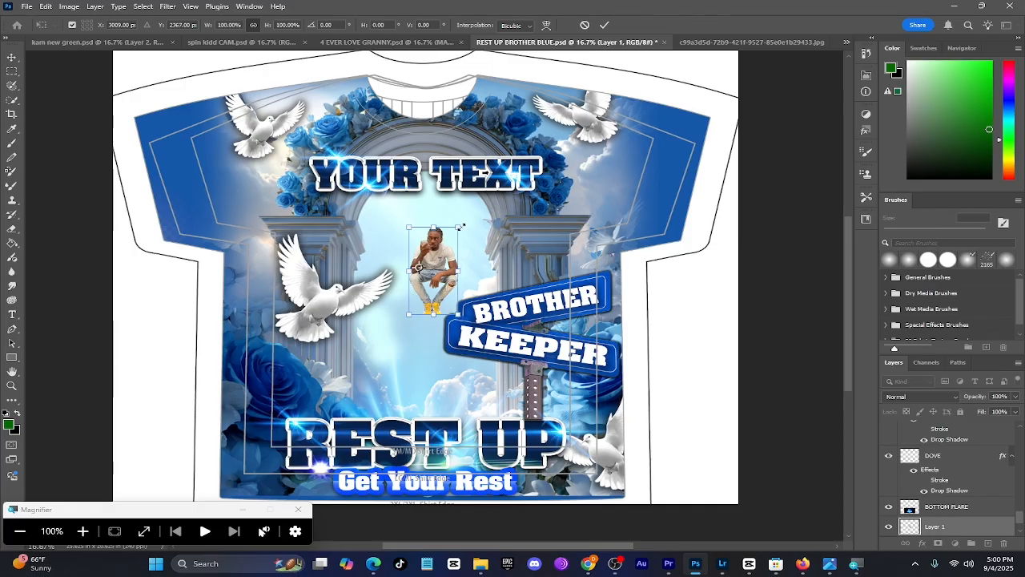
left_click_drag(461, 228, 707, 85)
left_click_drag(570, 179, 498, 357)
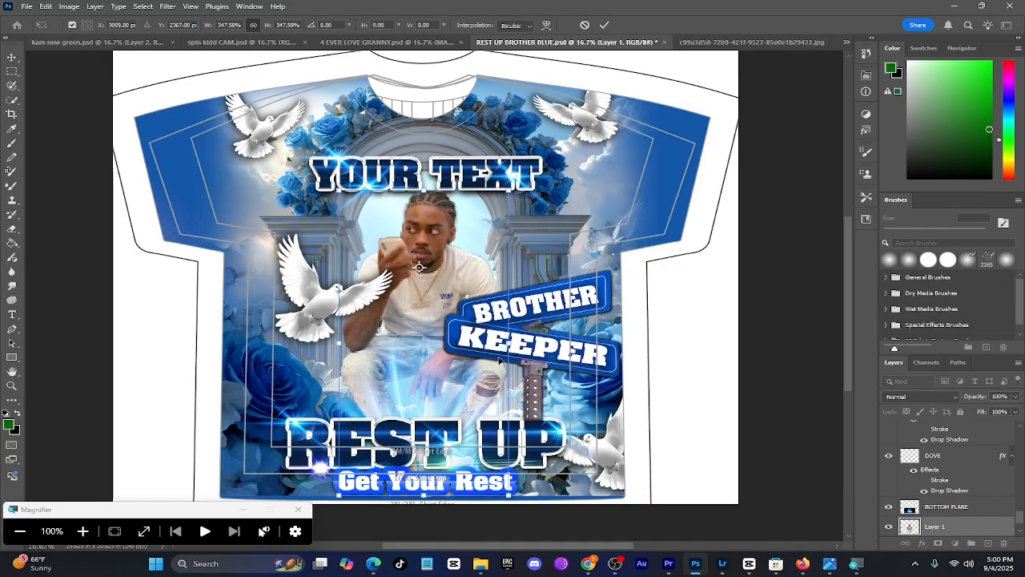
left_click(11, 57)
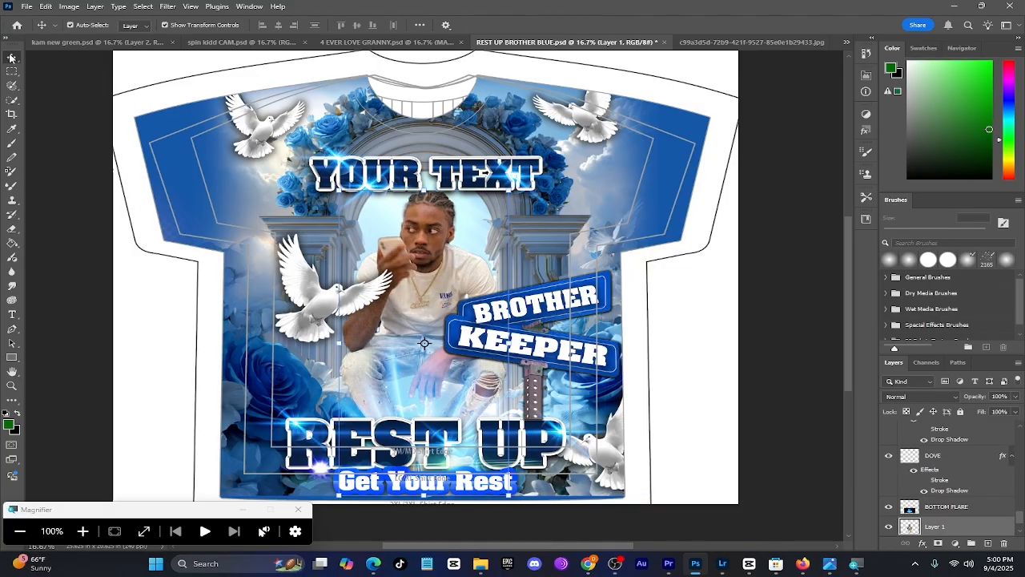
Replace the word BROTHER on the upper street sign with LIKE
left_click(12, 314)
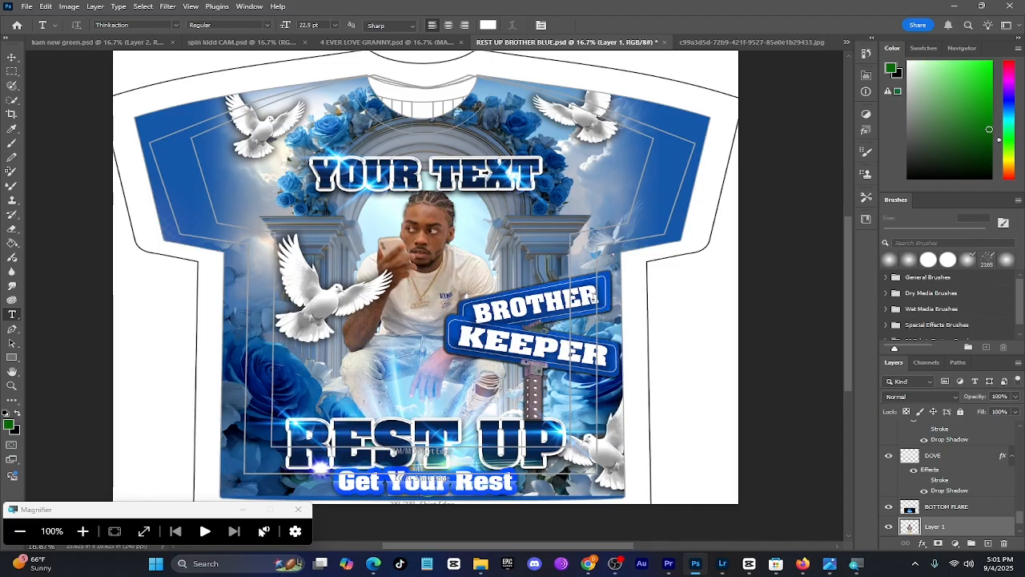
left_click(593, 297)
key("BackSpace")
key("BackSpace")
key("BackSpace")
key("BackSpace")
key("BackSpace")
key("BackSpace")
key("BackSpace")
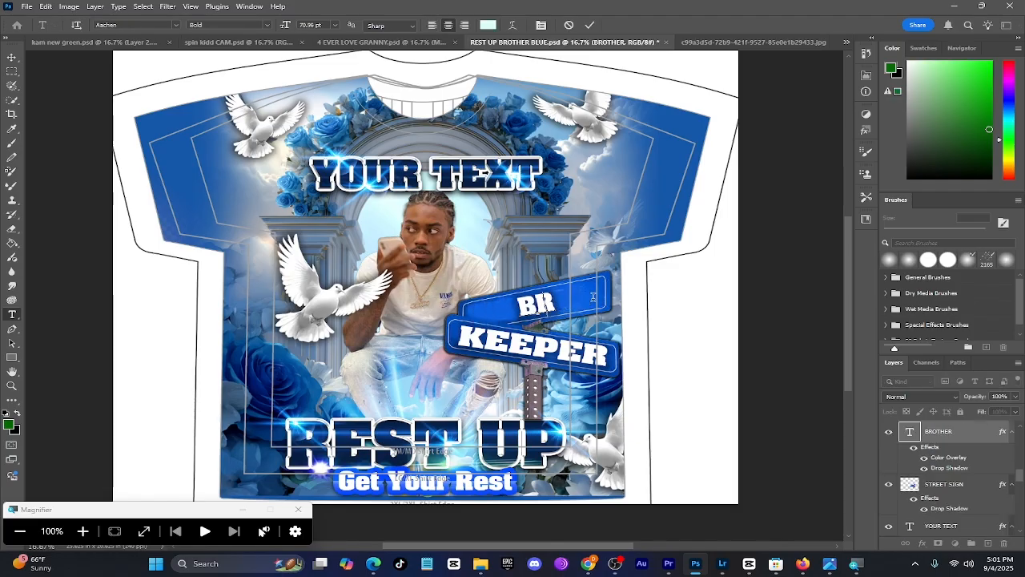
type("LIKE")
Replace the word KEEPER on the lower street sign with THIS
double_click(603, 353)
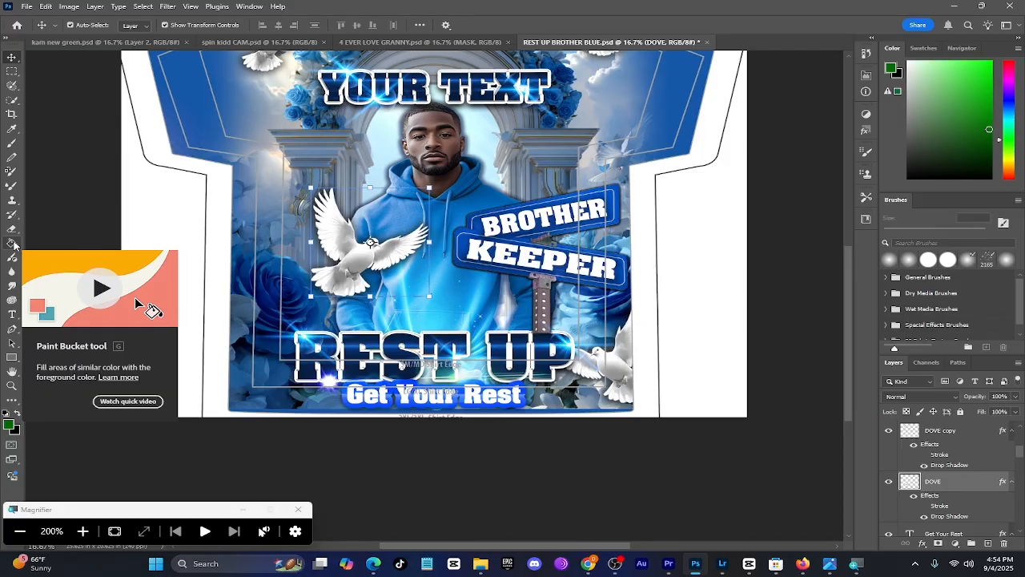
scroll(15, 245, "down", 2)
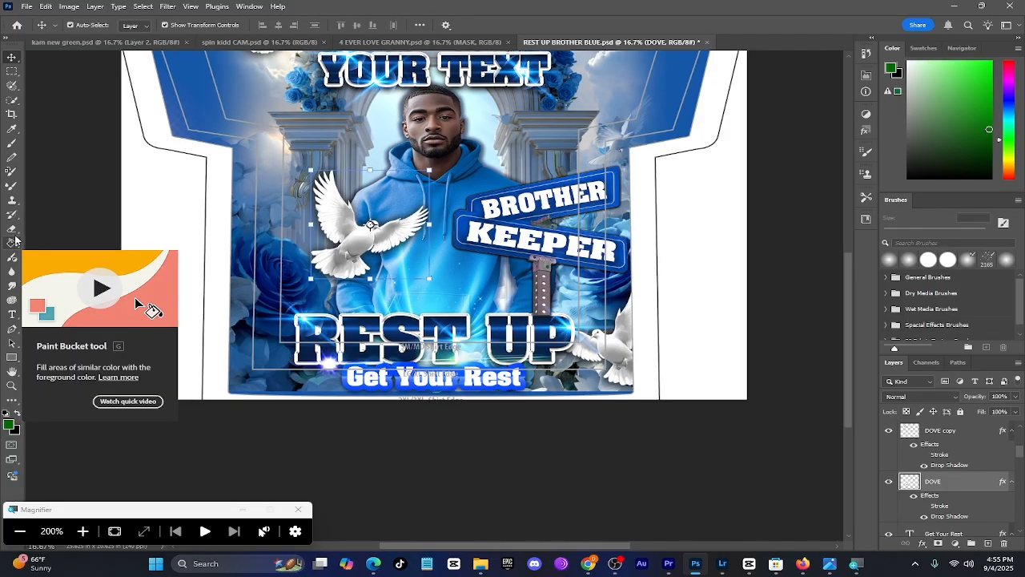
scroll(11, 163, "down", 2)
scroll(11, 162, "down", 8)
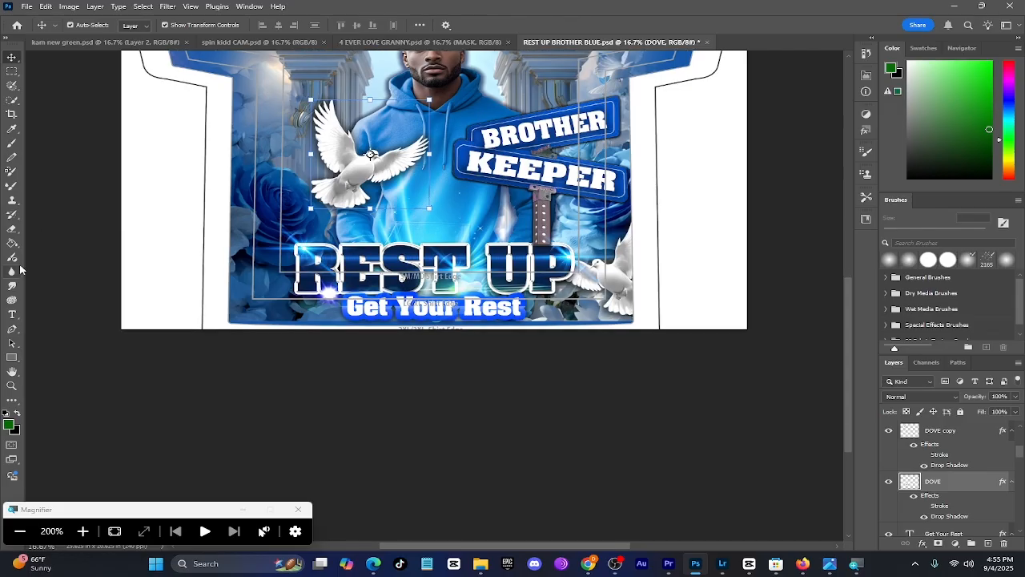
scroll(13, 427, "up", 5)
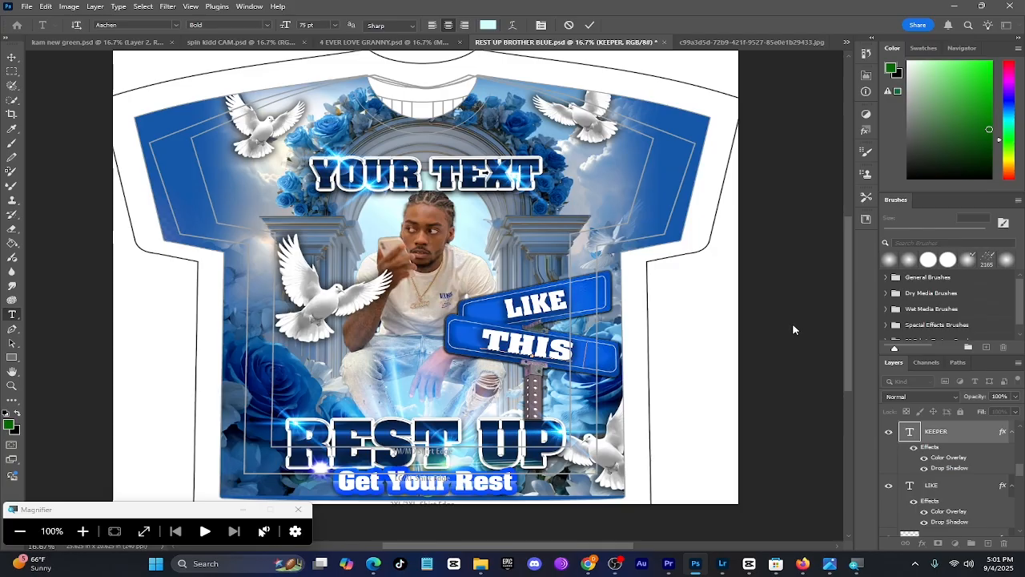
key("ctrl+Return")
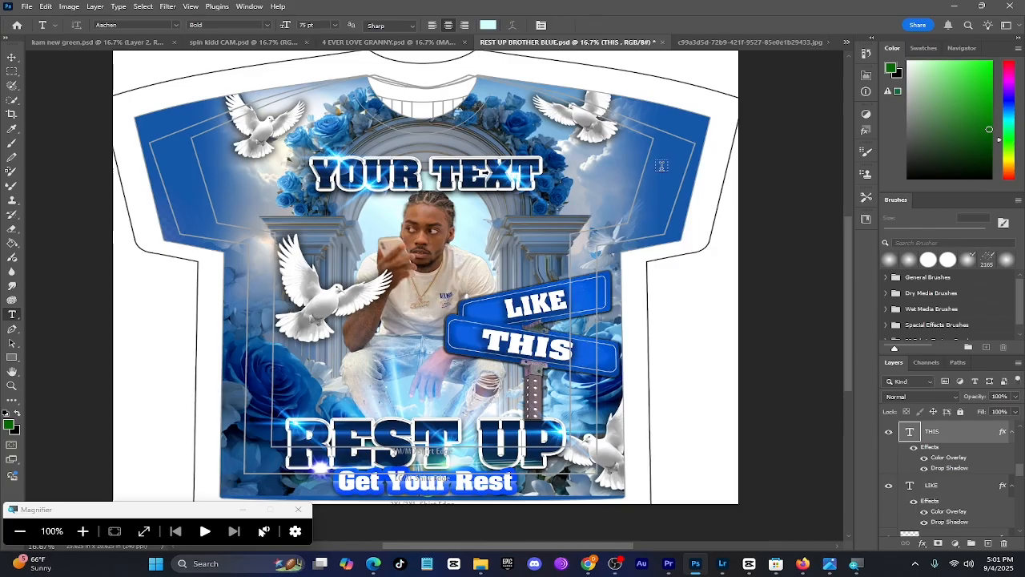
Toggle the visibility of the BACKGROUND and SOLID BLUE layers, leaving BACKGROUND hidden and SOLID BLUE shown
left_click(10, 58)
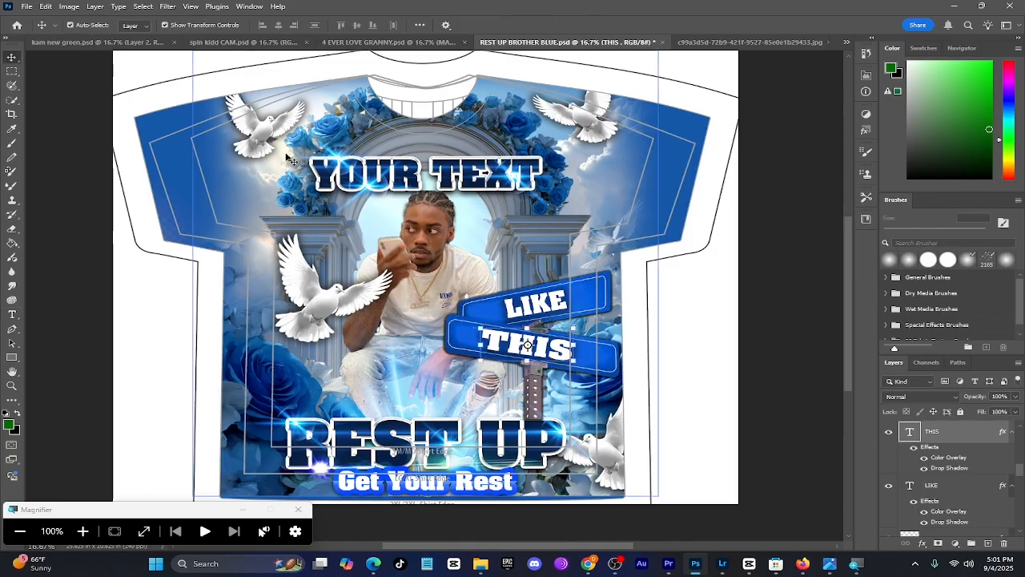
left_click(196, 165)
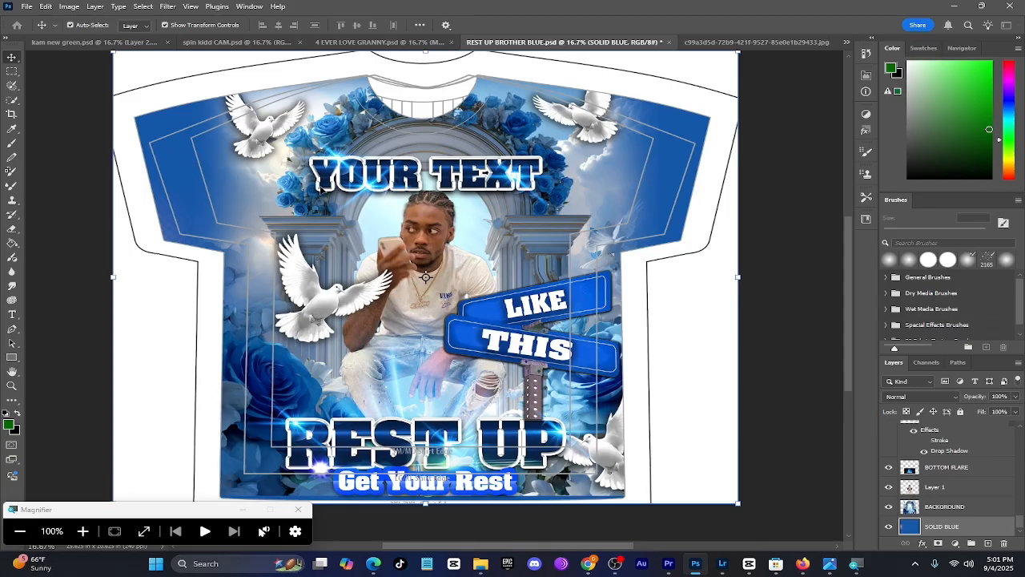
left_click(953, 507)
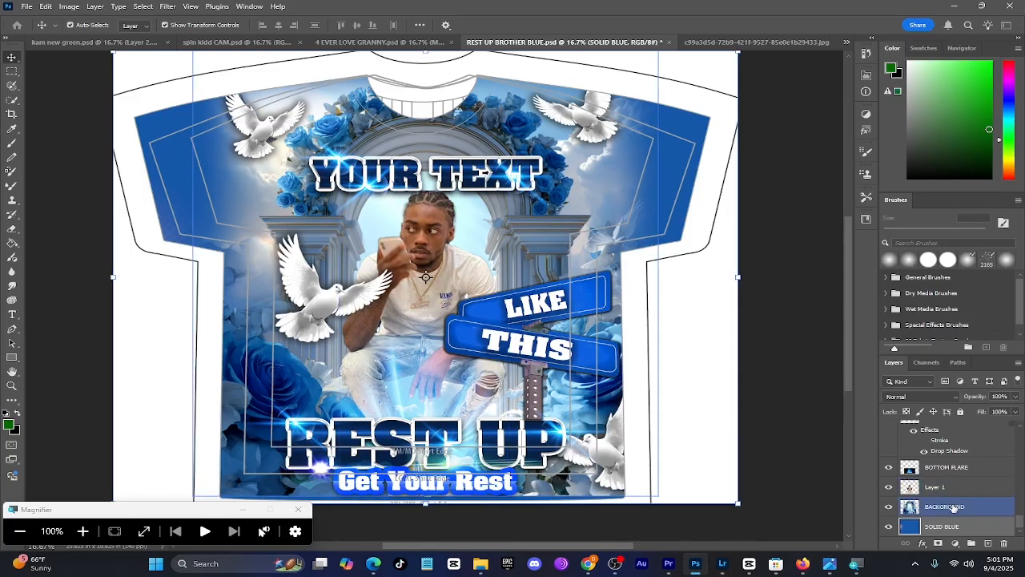
left_click(888, 506)
left_click(888, 507)
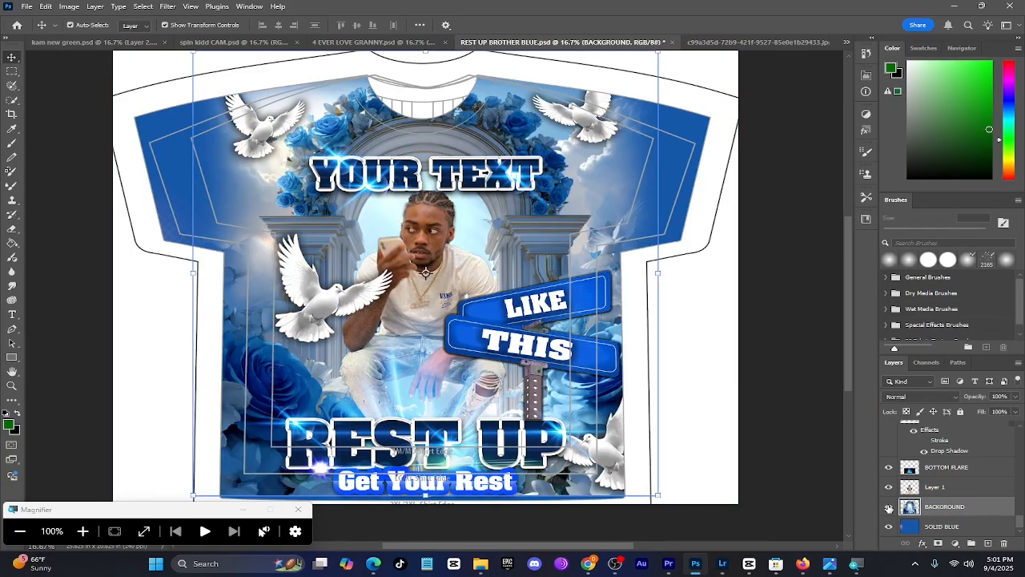
left_click(888, 507)
left_click(888, 507)
left_click(888, 507)
left_click(892, 528)
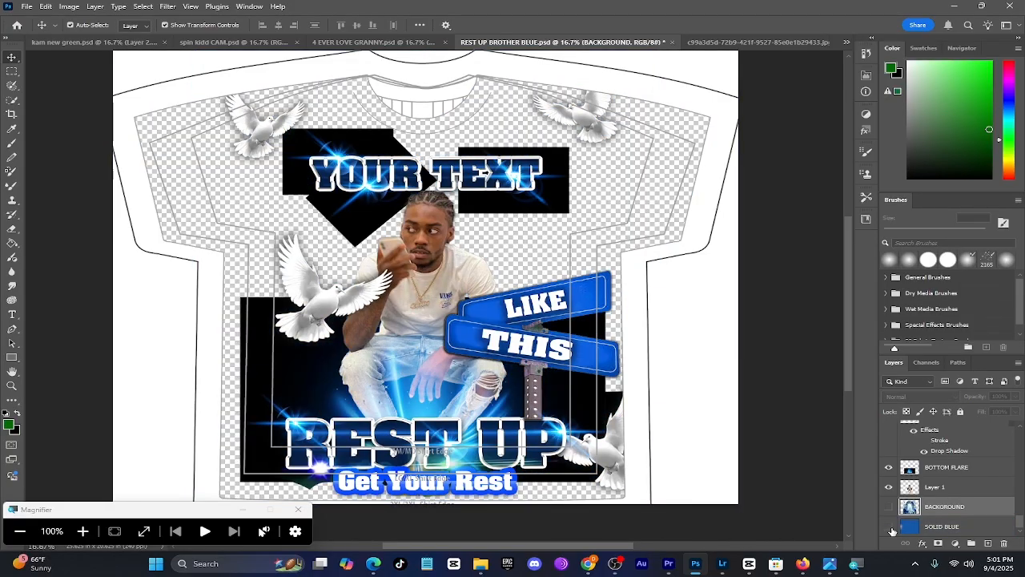
left_click(889, 527)
Apply a bright red (#fd0707) Color Overlay to the SOLID BLUE layer at 100% opacity in Normal mode
left_click(946, 526)
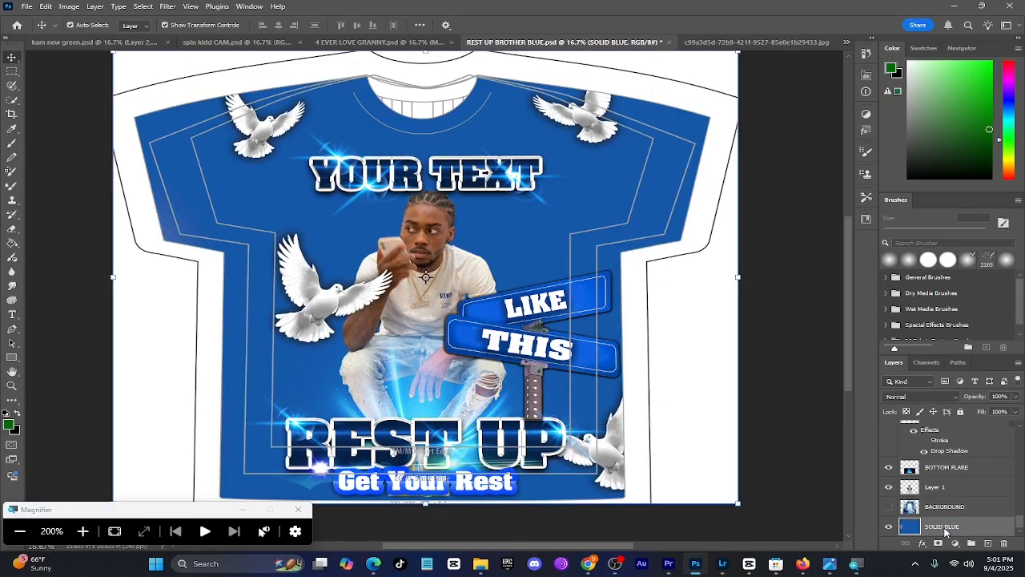
right_click(945, 526)
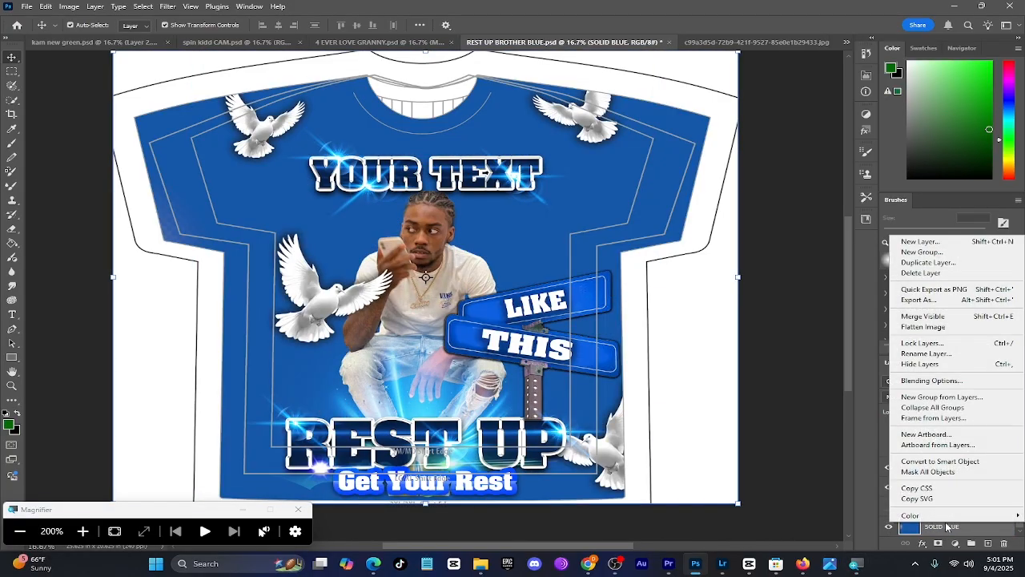
left_click(940, 381)
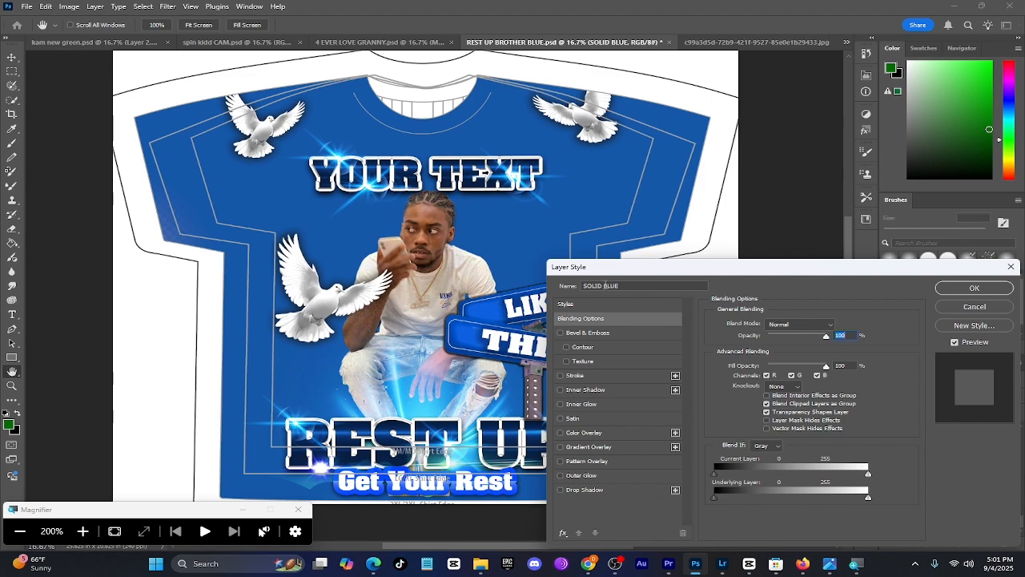
left_click(584, 432)
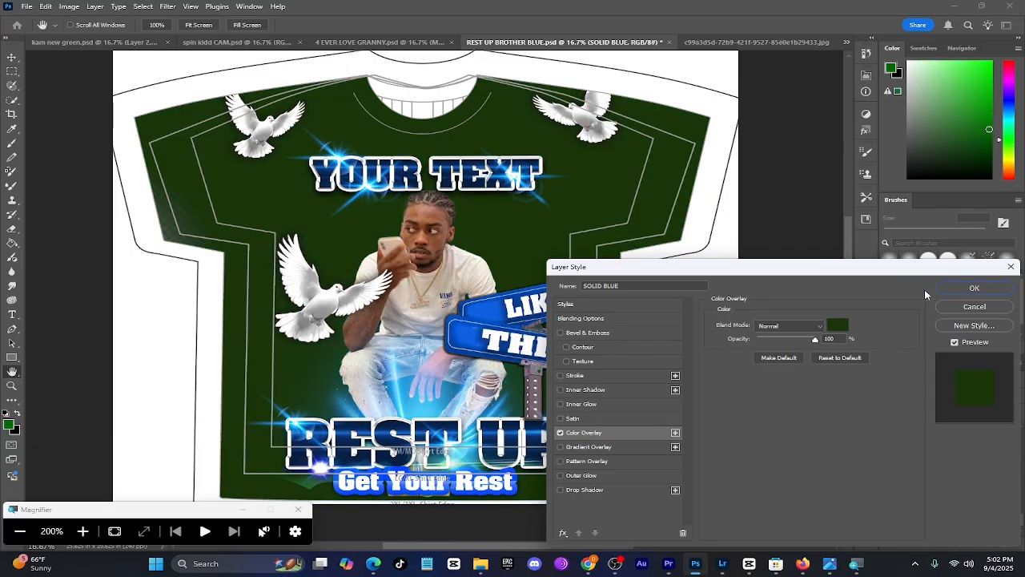
left_click(834, 327)
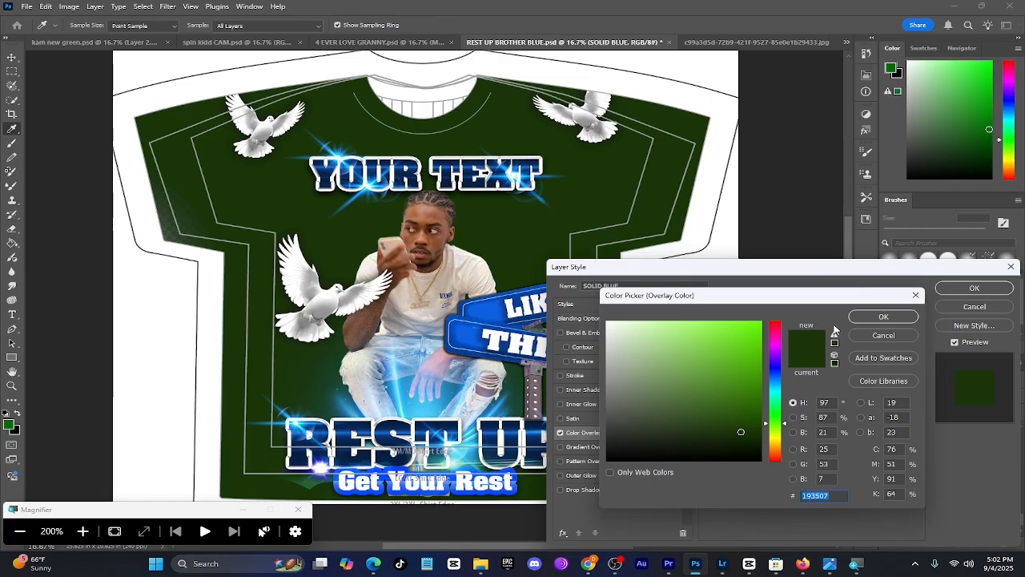
left_click_drag(778, 327, 776, 319)
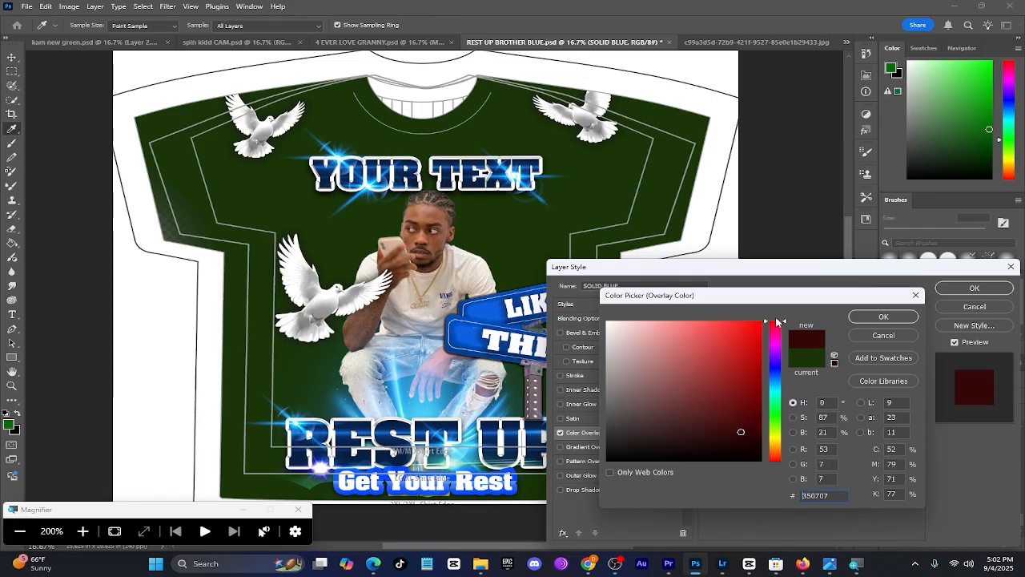
left_click(758, 321)
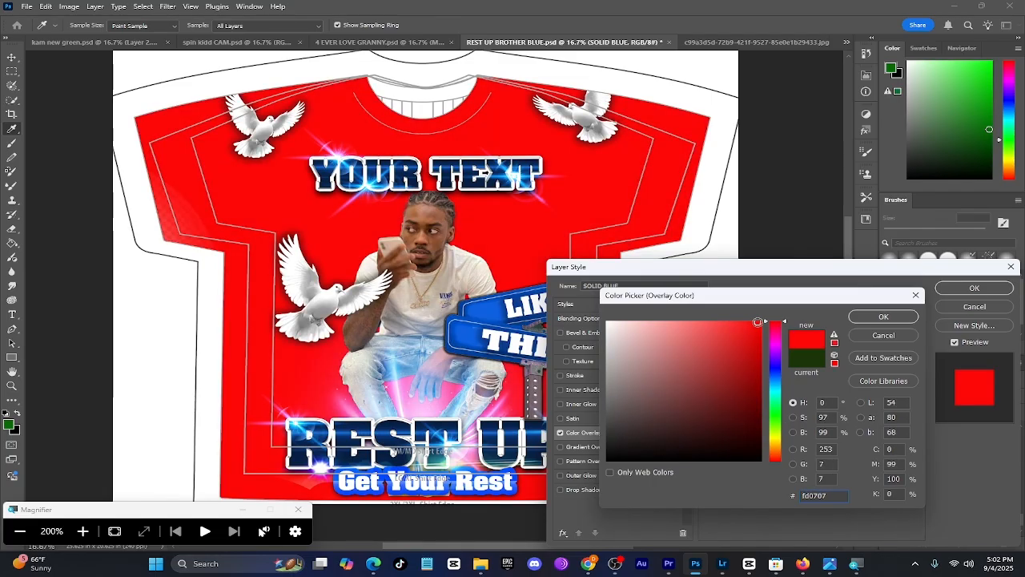
left_click(884, 315)
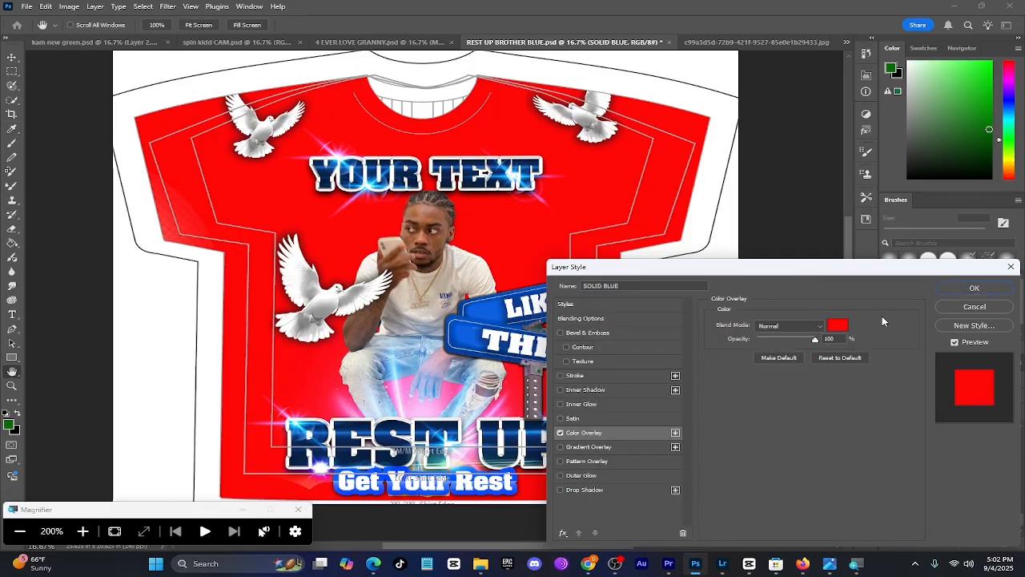
left_click(974, 288)
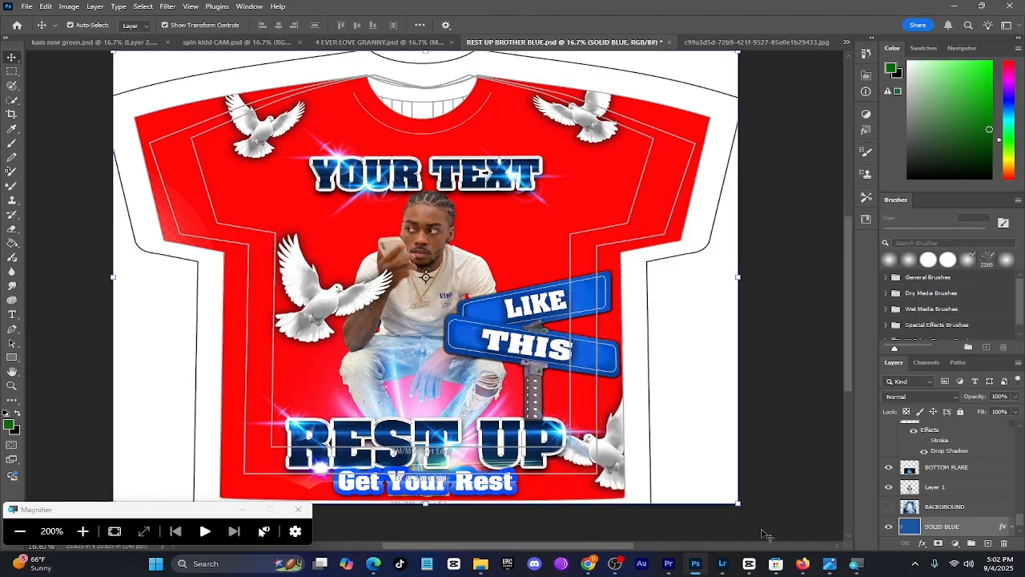
Give the BACKGROUND layer a red (#fd0707) Color Overlay plus the Inner Shadow and green gradient Stroke effects
left_click(21, 530)
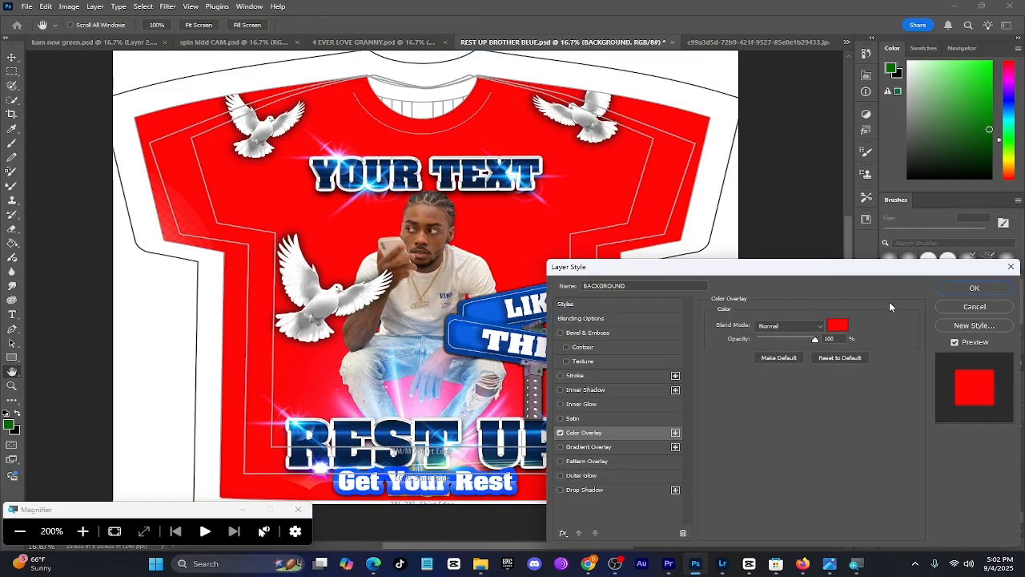
left_click(839, 327)
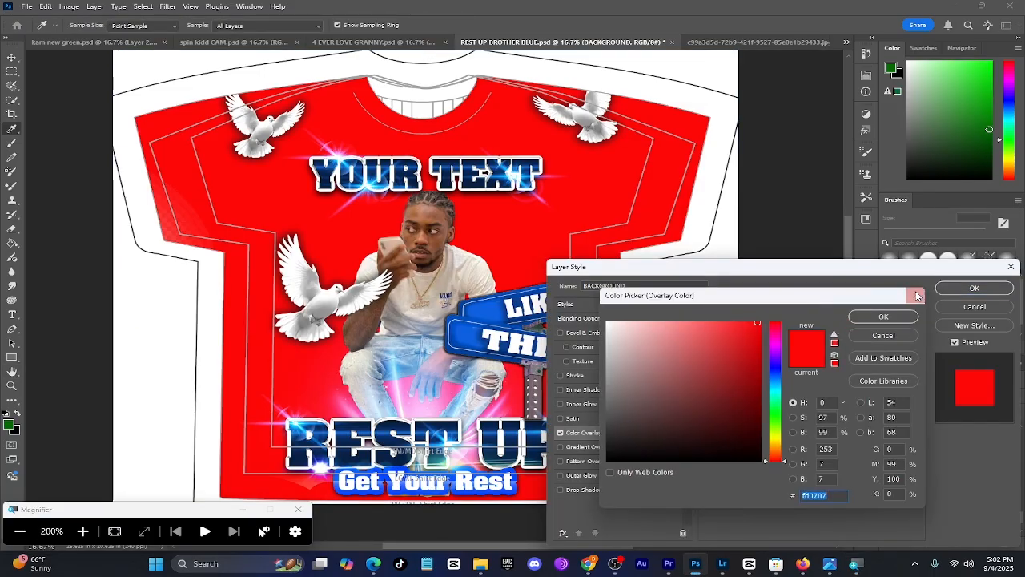
left_click(875, 315)
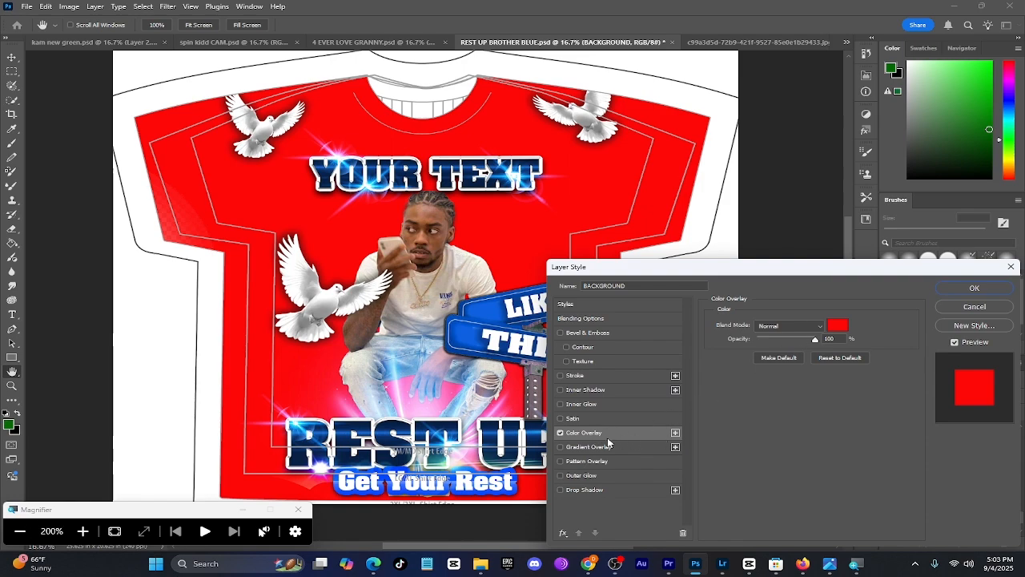
left_click(597, 390)
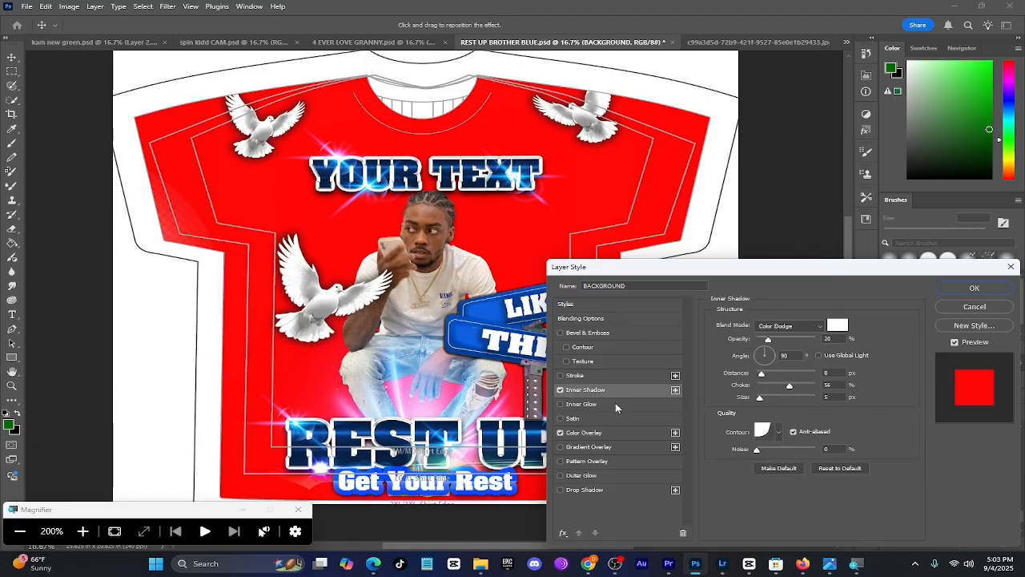
left_click(616, 374)
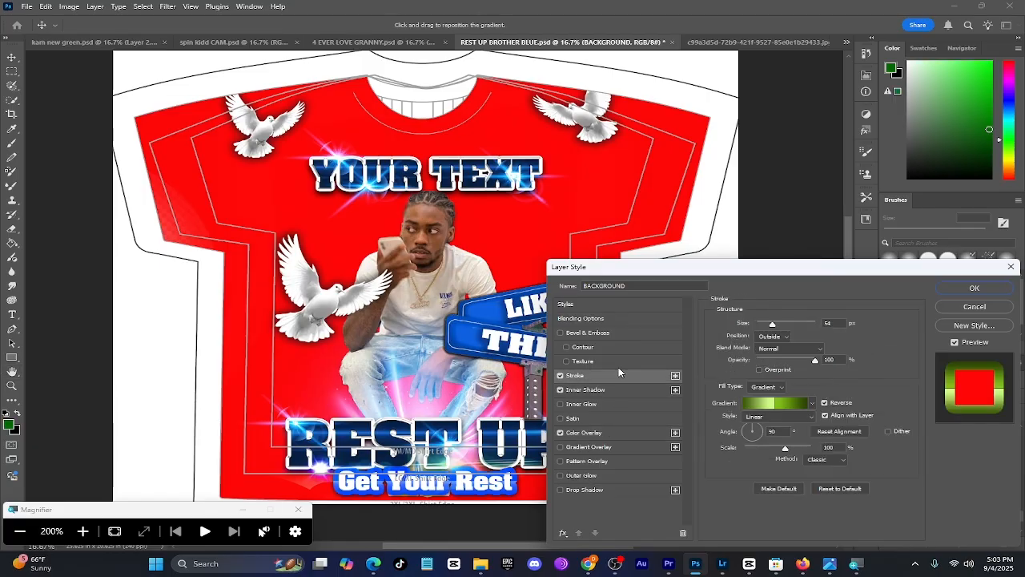
Re-pick the BACKGROUND layer's Color Overlay as bright red (RGB 250, 6, 6) and apply the layer style
left_click(611, 437)
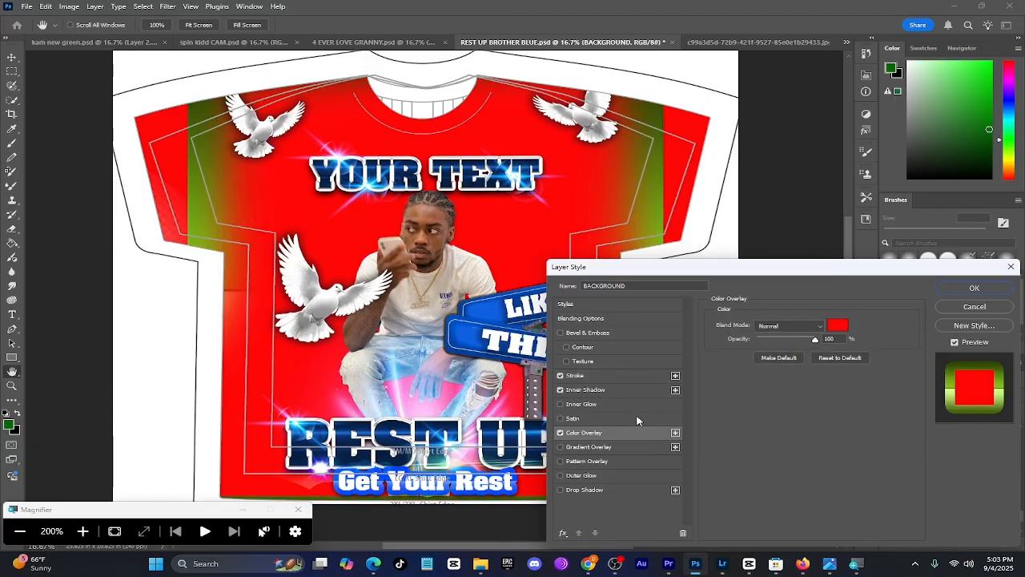
left_click(834, 330)
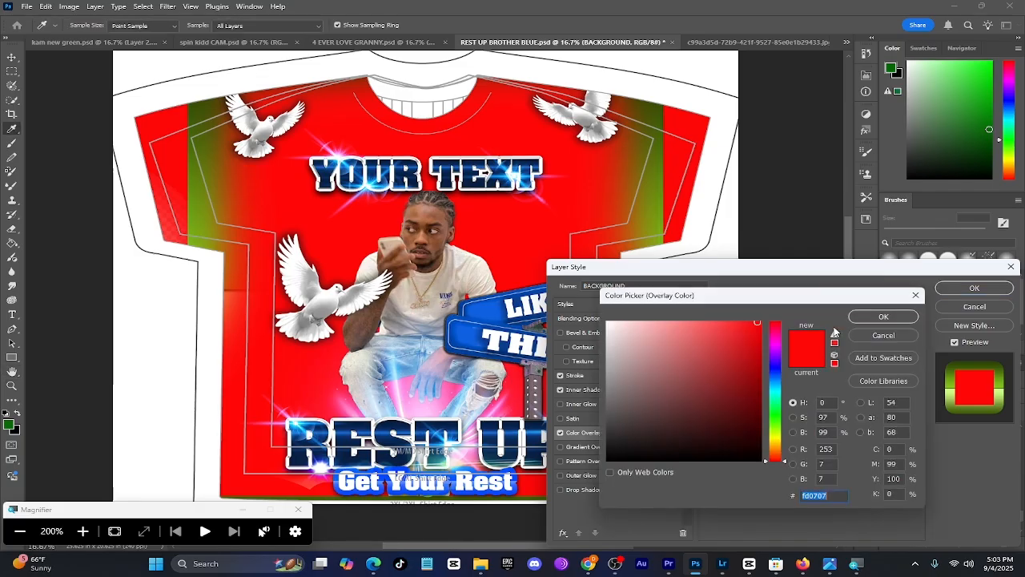
left_click(704, 439)
left_click_drag(773, 437, 775, 320)
left_click(708, 359)
left_click(753, 322)
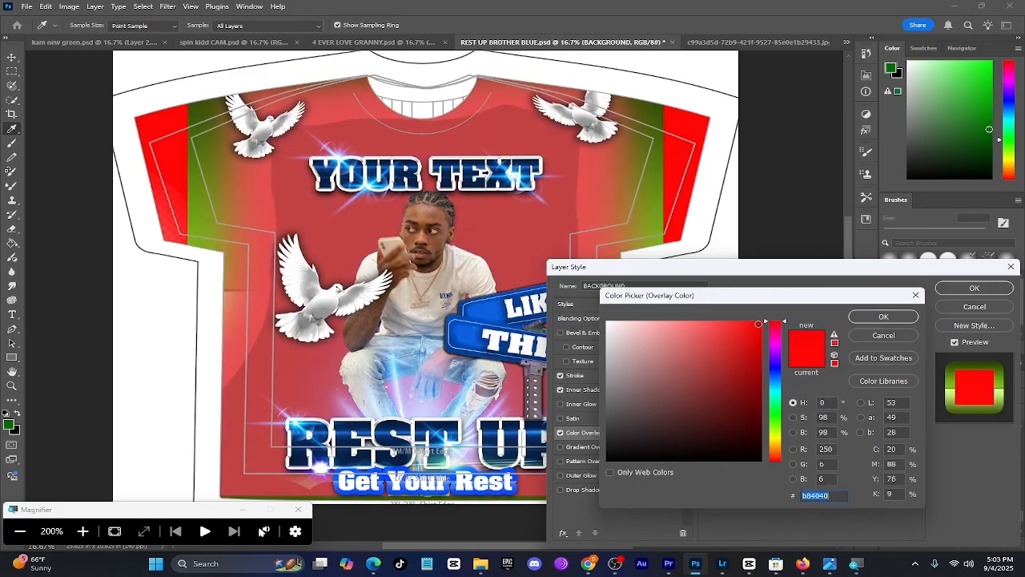
left_click(878, 317)
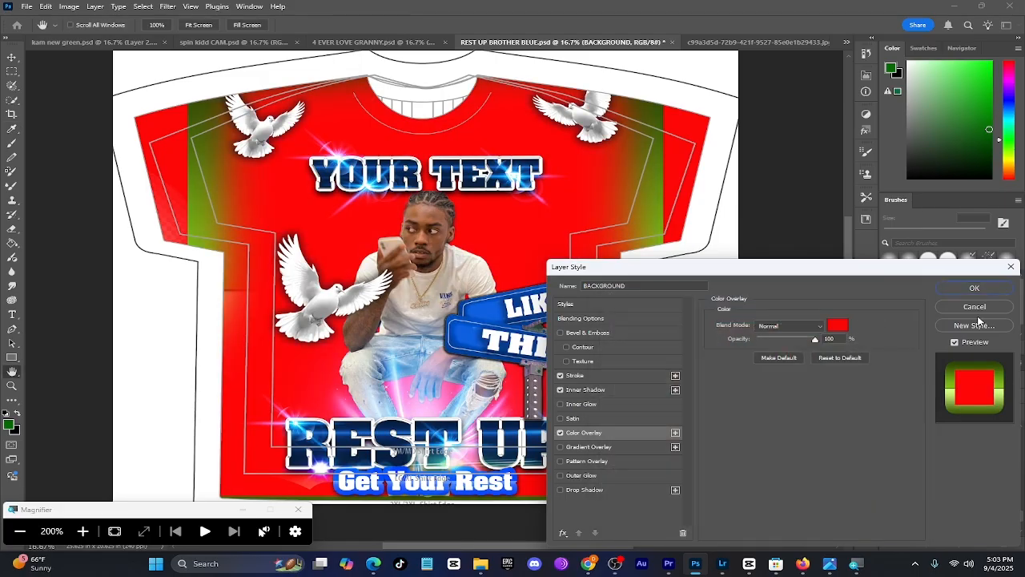
left_click(982, 289)
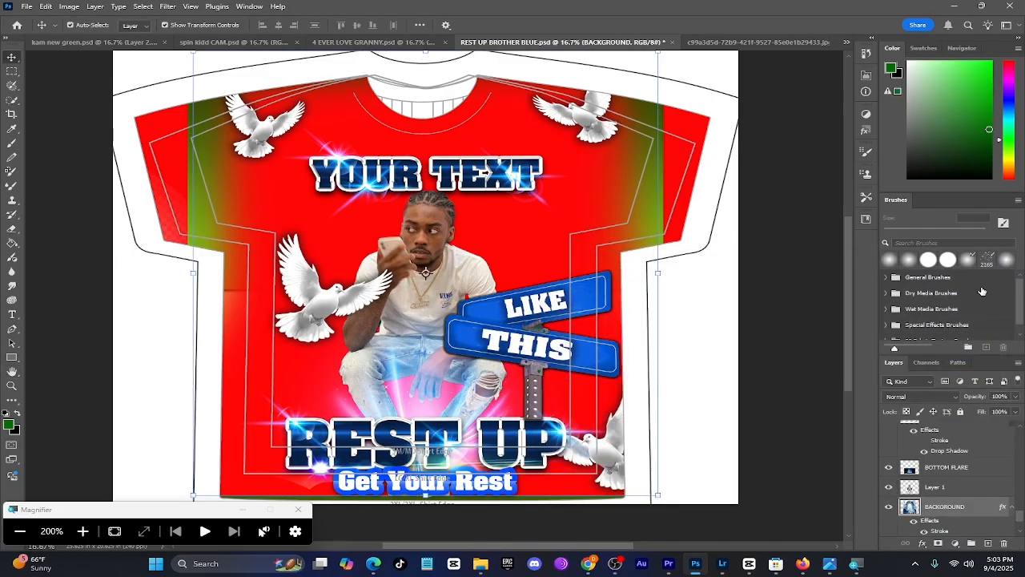
Undo the layer style applied to the BACKGROUND layer
key("ctrl+z")
key("super+minus")
key("super+plus")
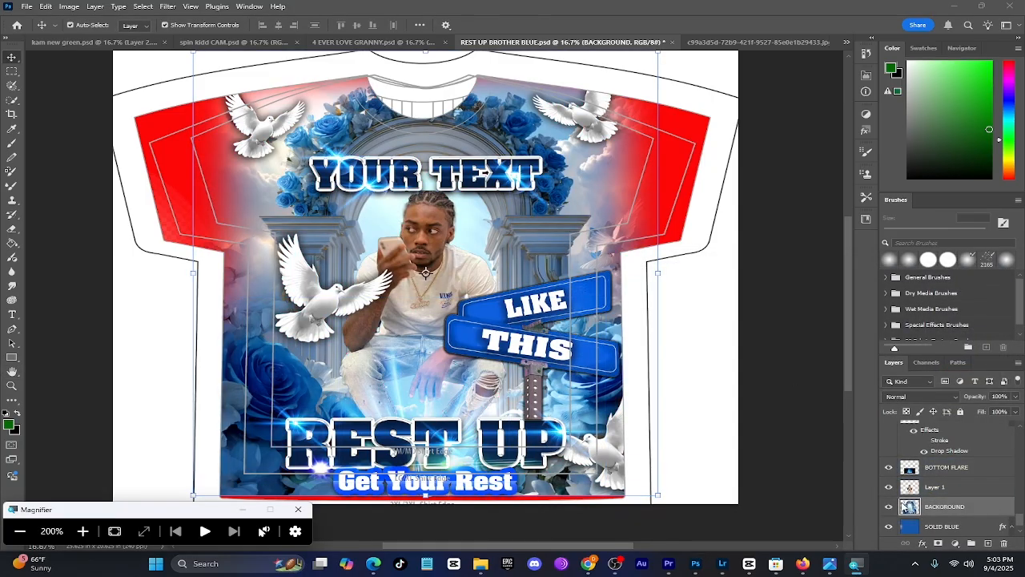
Recolour the BACKGROUND layer red with a Hue/Saturation adjustment, setting Hue to +150 and Saturation to +1
scroll(73, 443, "up", 5)
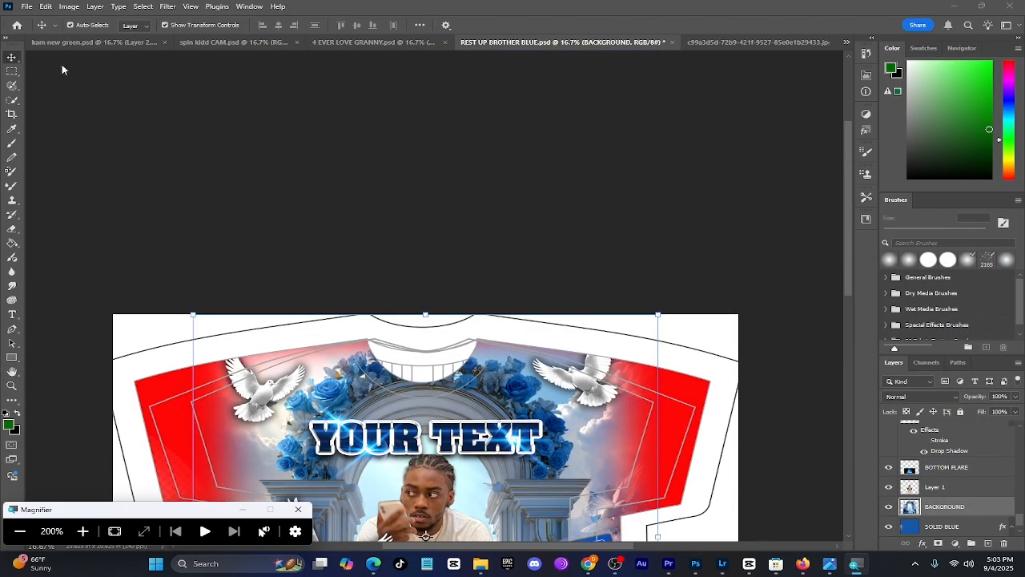
left_click(69, 7)
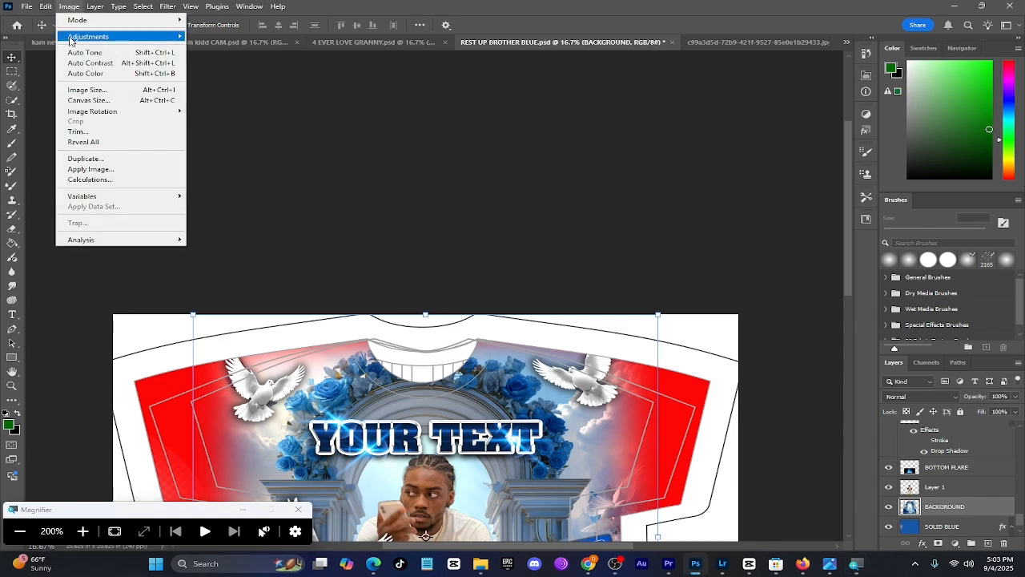
mouse_move(102, 41)
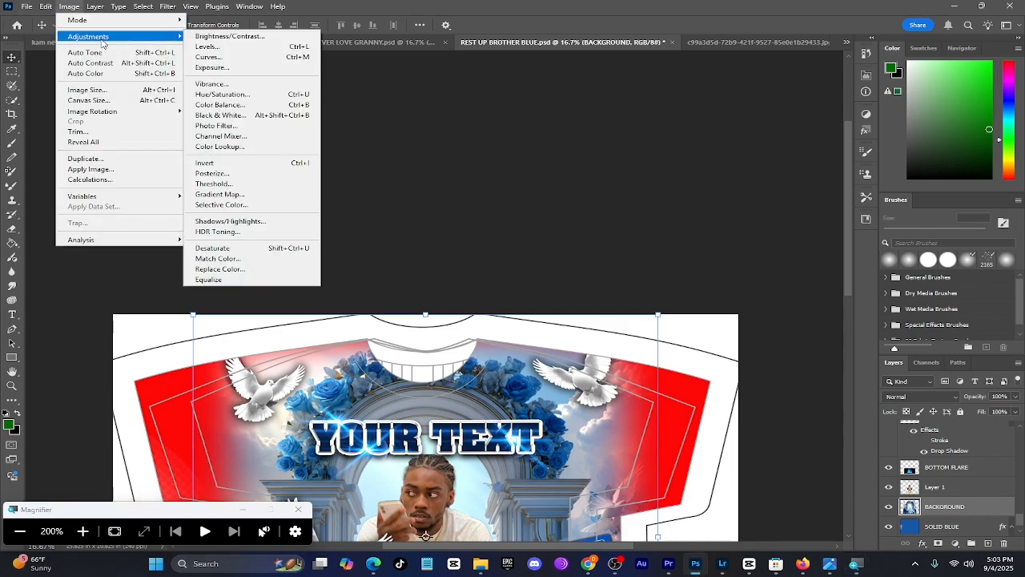
left_click(237, 100)
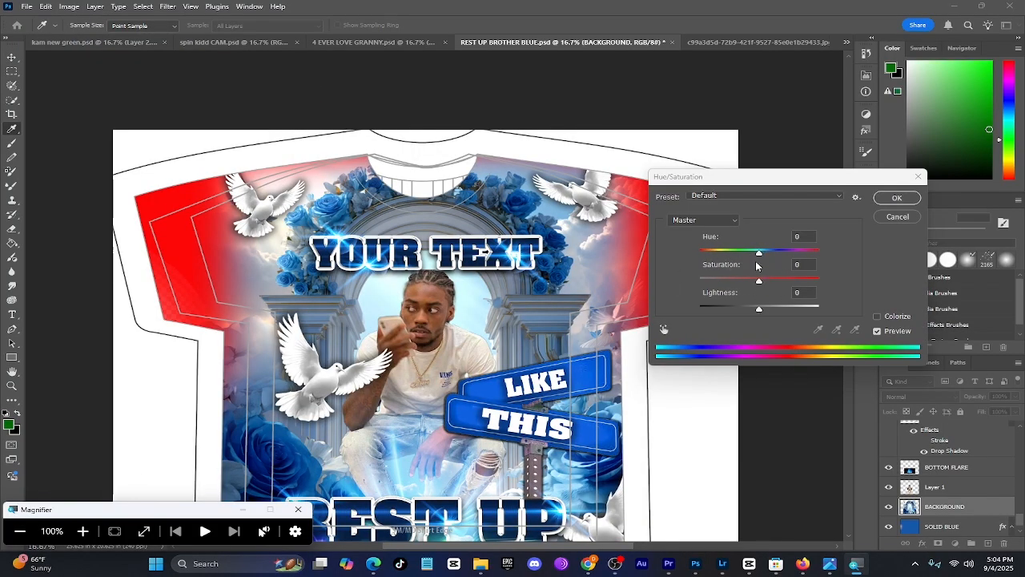
key("super+plus")
left_click_drag(760, 252, 813, 258)
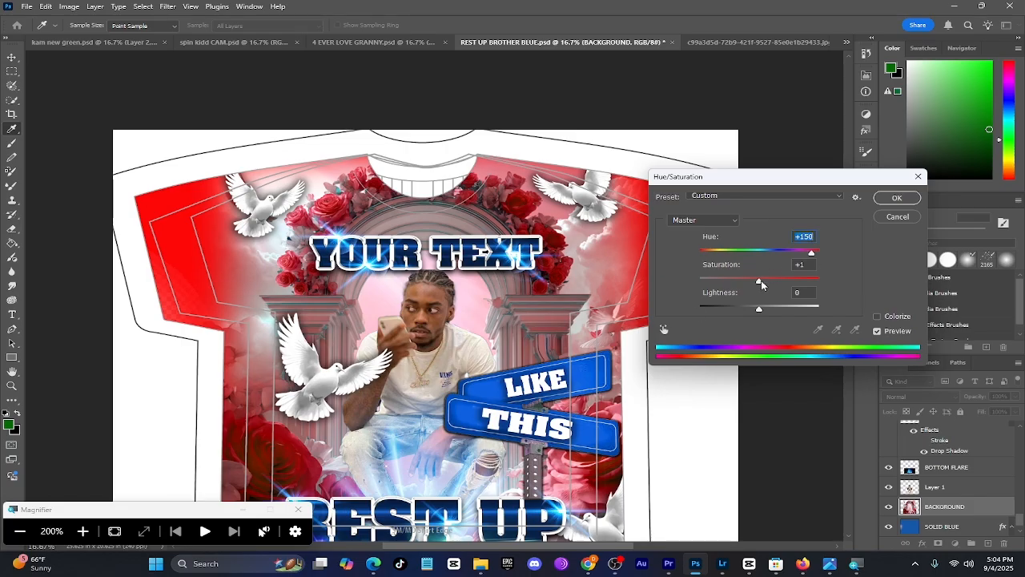
left_click(897, 198)
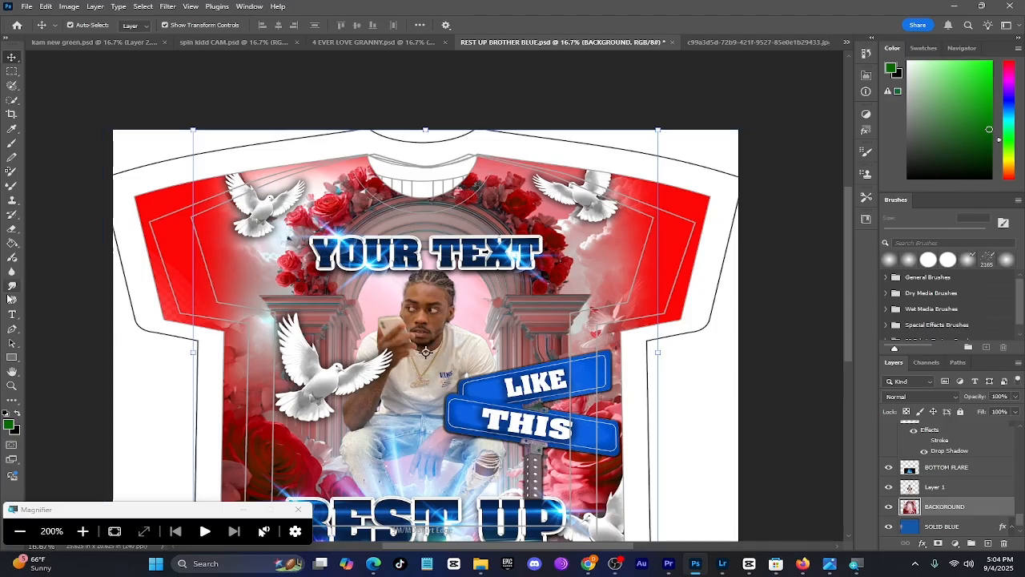
Recolour the STREET SIGN layer red with a Hue/Saturation adjustment, setting Hue to +140 and fine-tuning the saturation
left_click(20, 530)
scroll(425, 304, "down", 3)
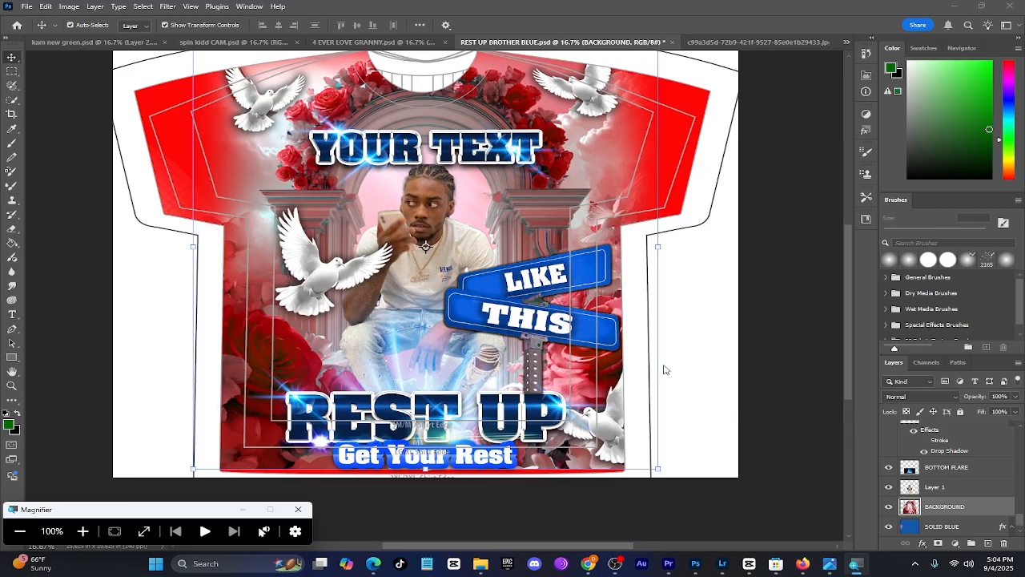
left_click(481, 318)
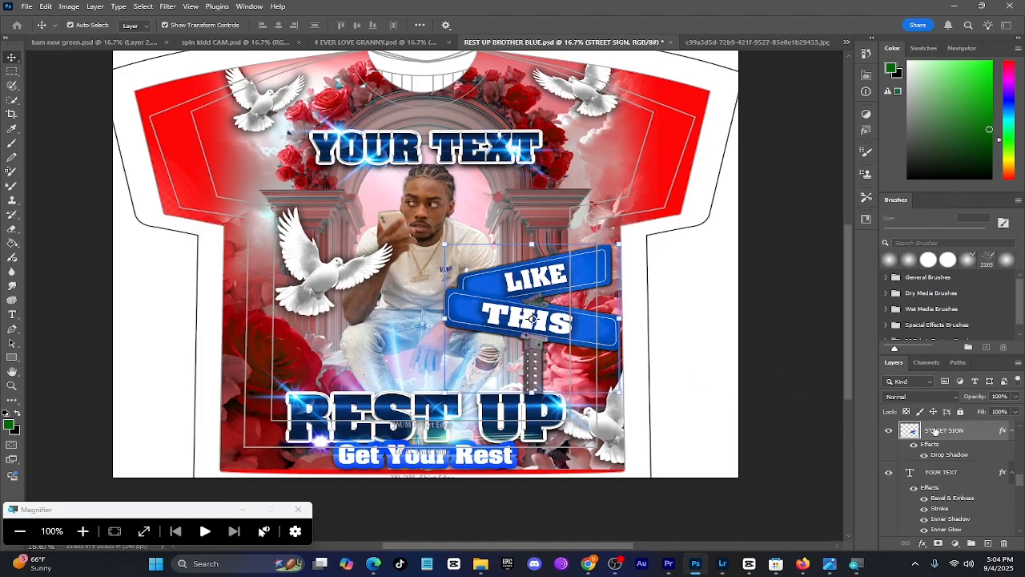
key("super+plus")
left_click(69, 6)
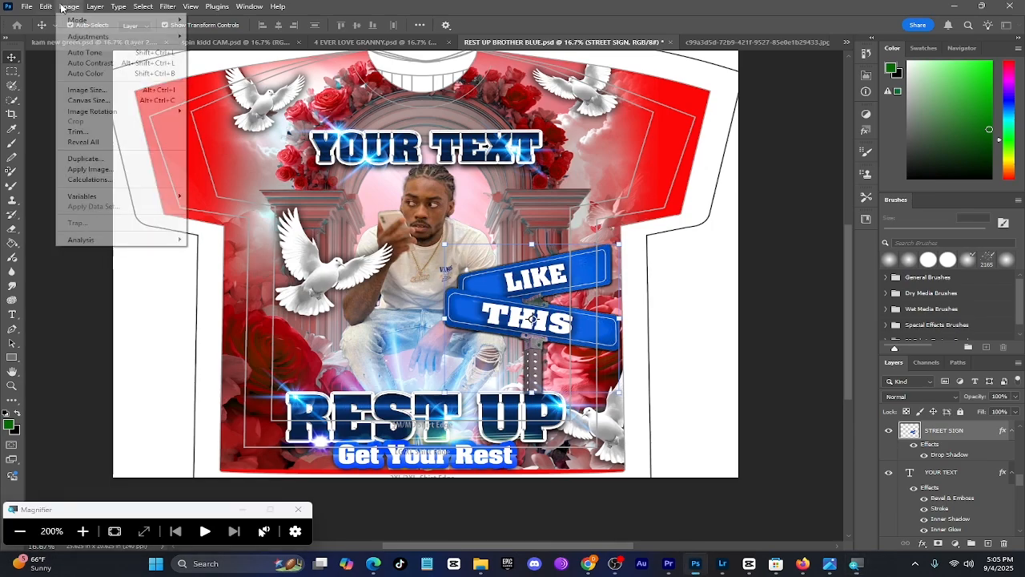
mouse_move(96, 36)
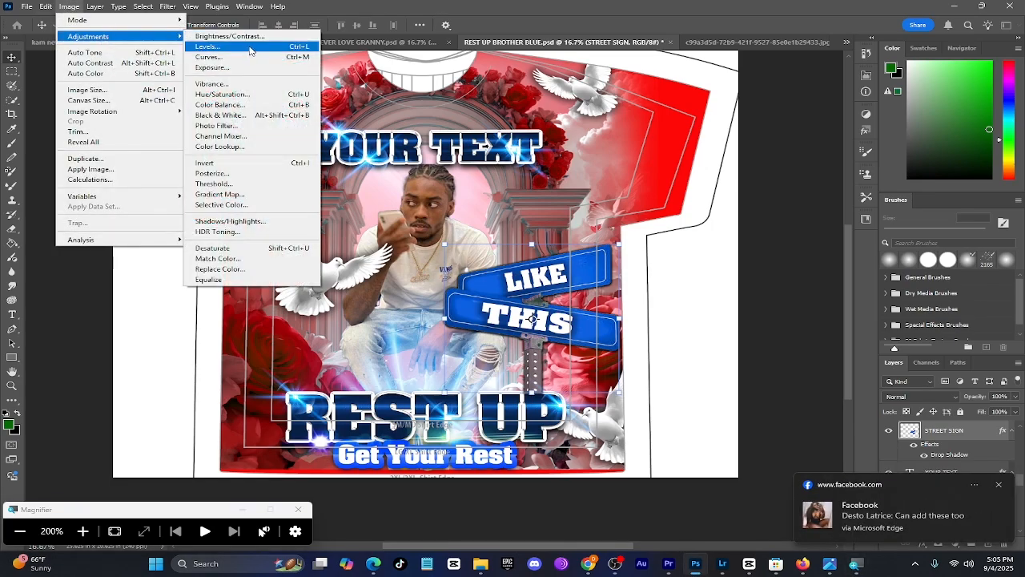
left_click(235, 96)
key("super+minus")
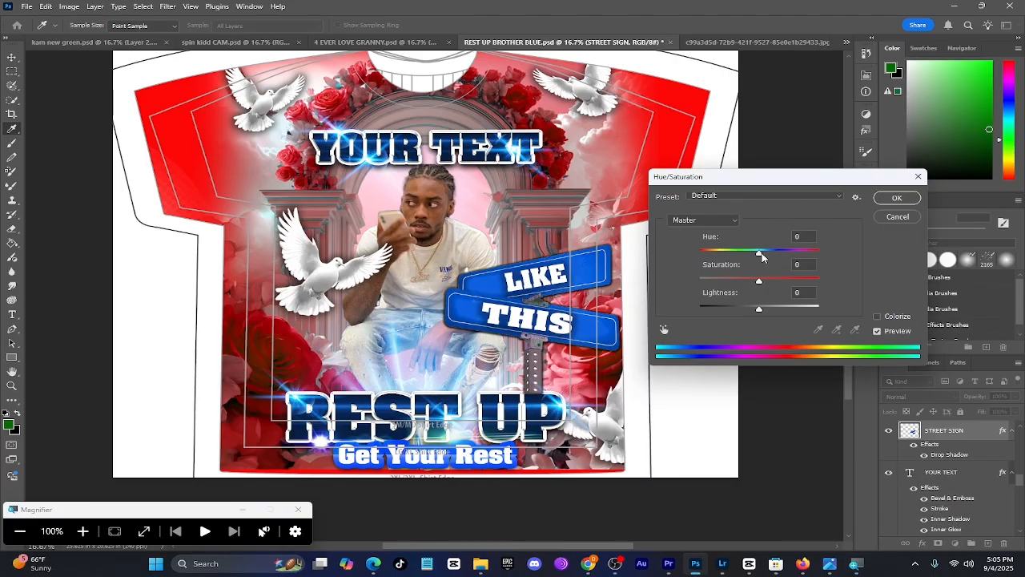
left_click_drag(762, 255, 809, 255)
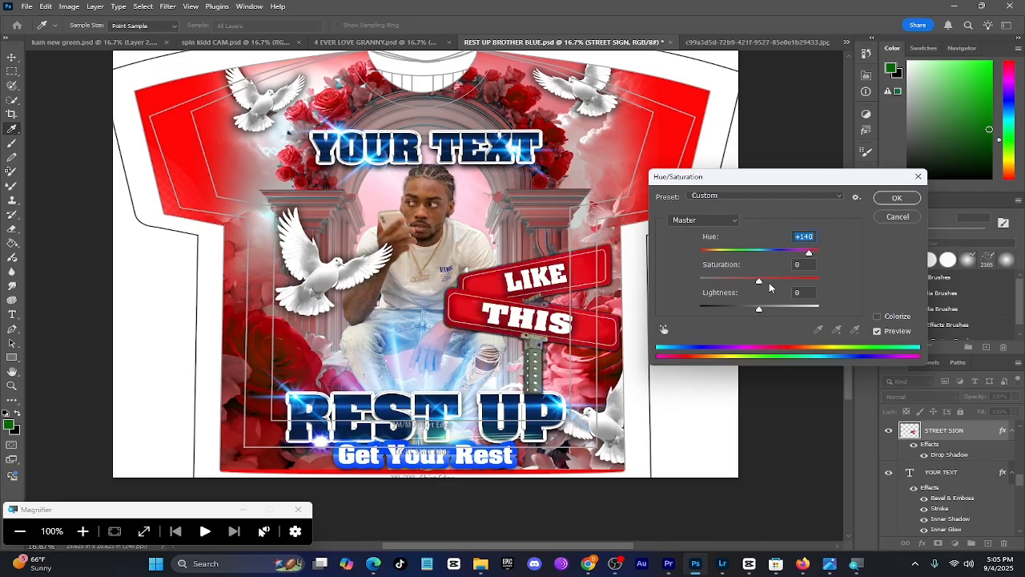
left_click_drag(760, 283, 770, 283)
left_click(896, 200)
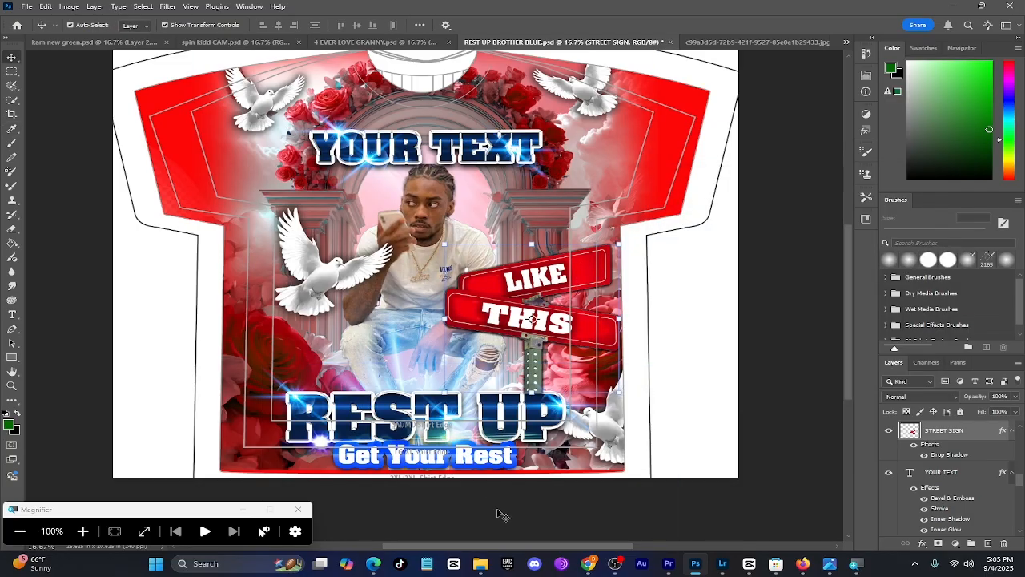
Change the YOUR TEXT layer's Color Overlay to bright red, keeping the Overlay blend mode at 100% opacity
left_click(463, 167)
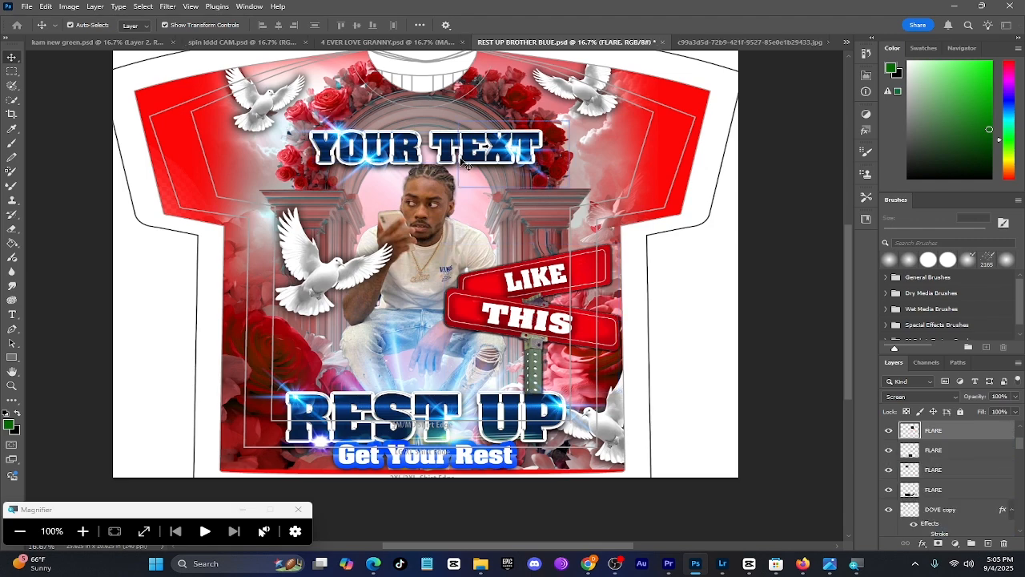
left_click(418, 154)
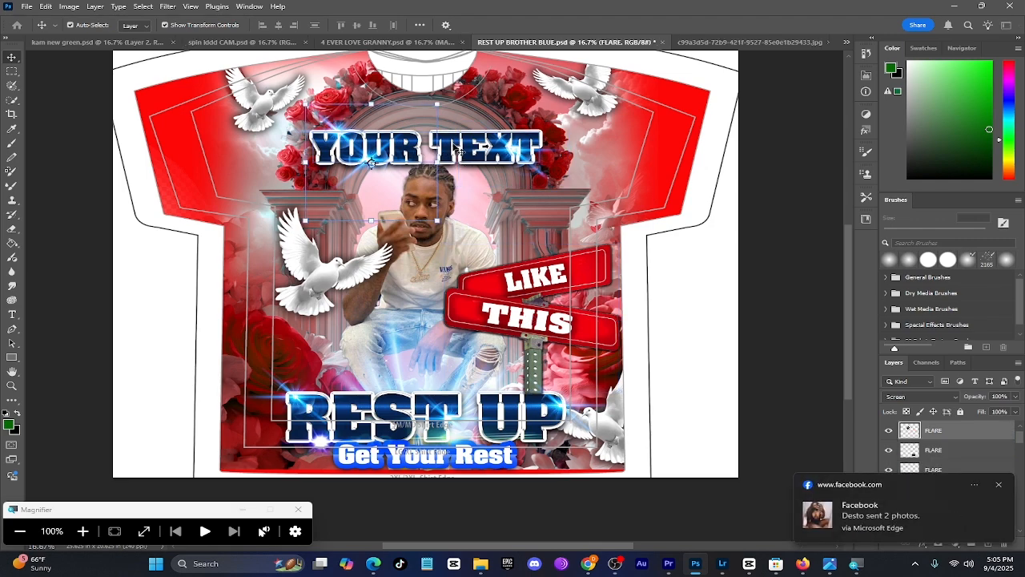
right_click(949, 432)
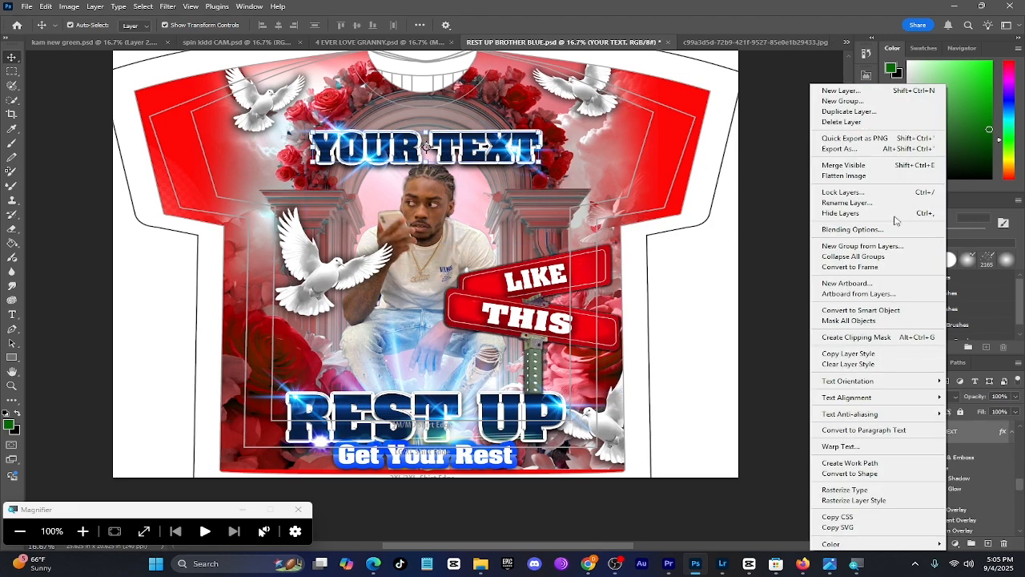
left_click(853, 229)
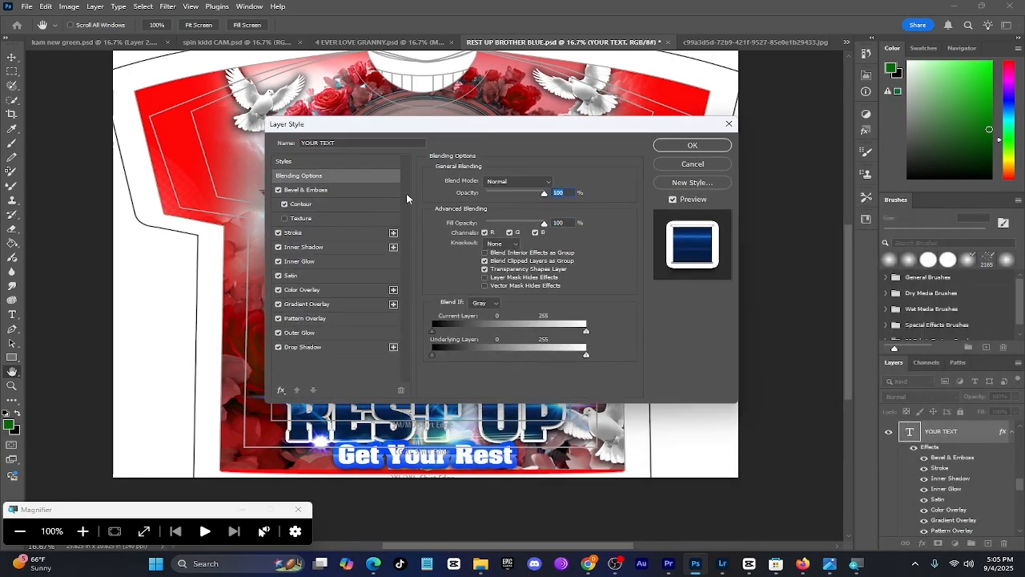
left_click(309, 291)
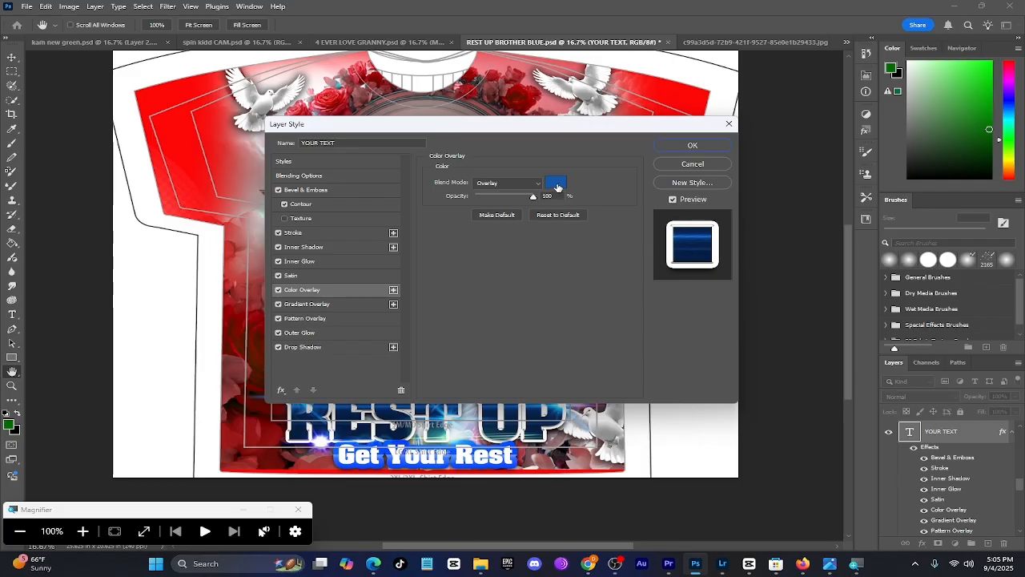
left_click(556, 184)
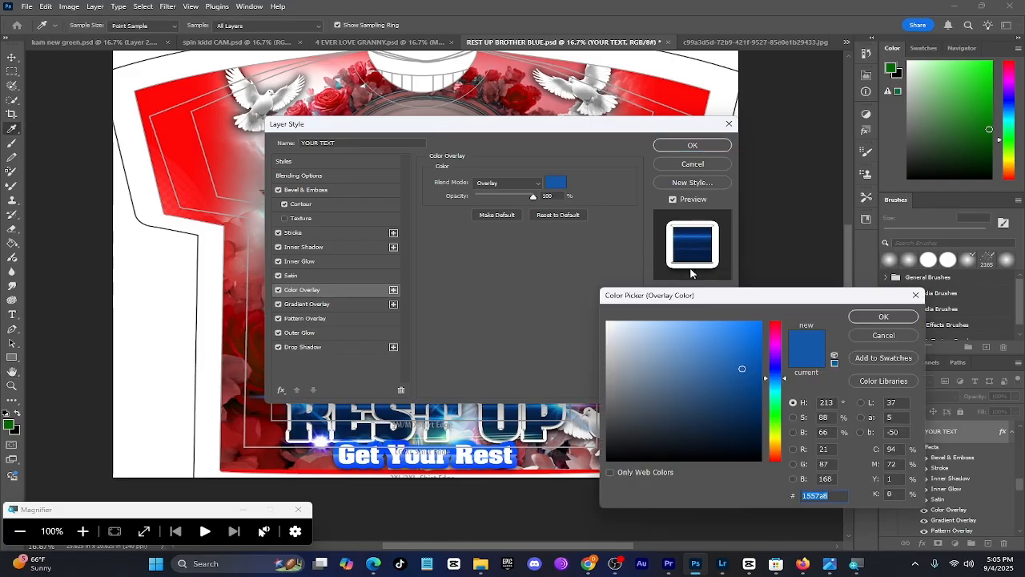
left_click_drag(776, 335, 776, 316)
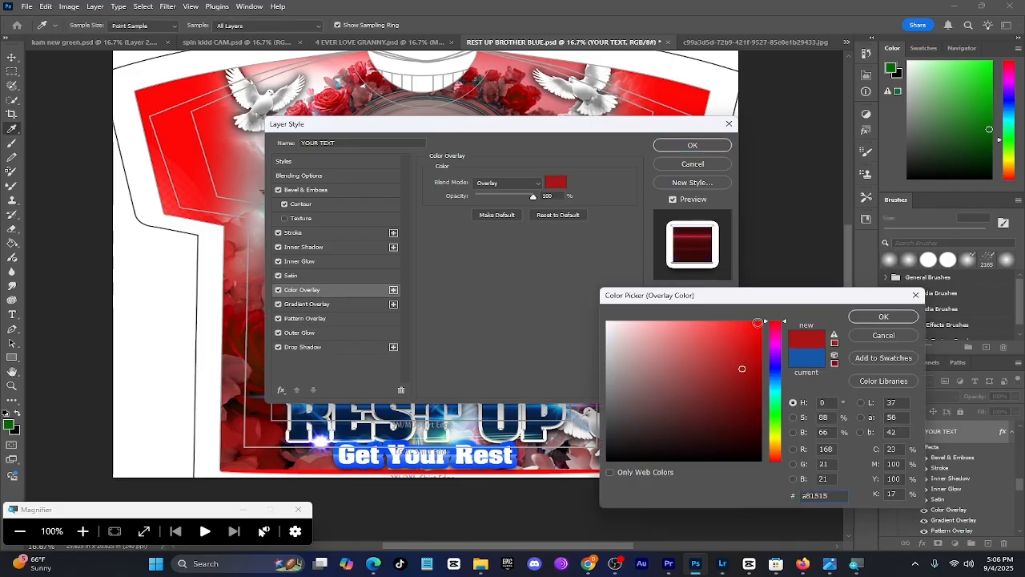
left_click(758, 324)
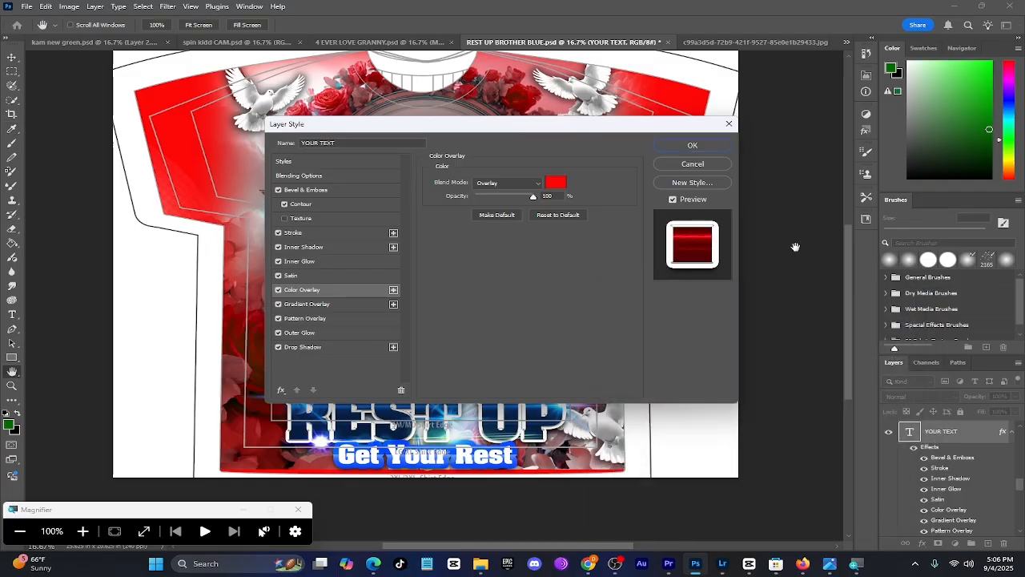
left_click(884, 316)
left_click(694, 147)
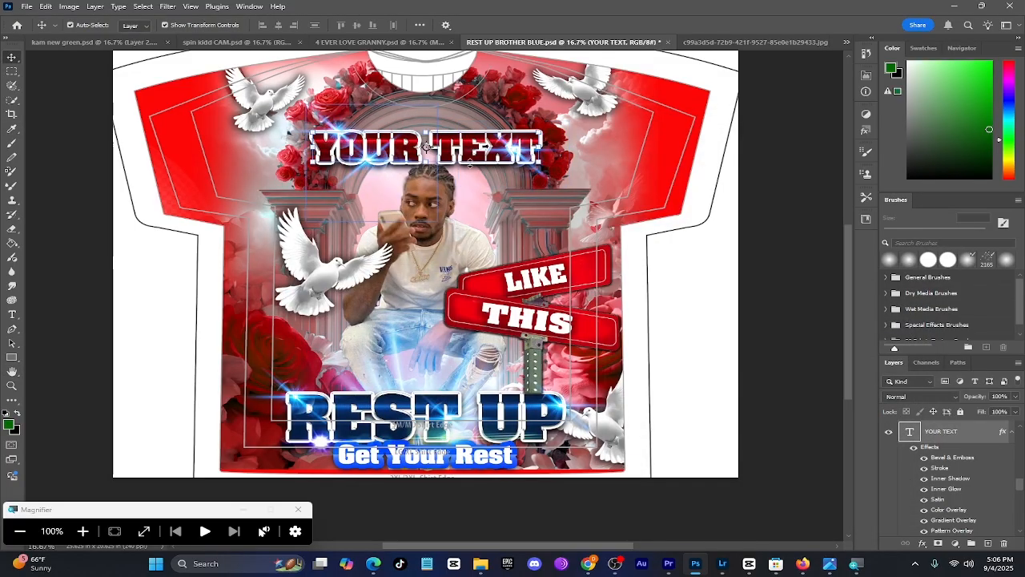
Change the REST UP layer's Color Overlay to bright red, keeping the Overlay blend mode at 100% opacity
right_click(547, 442)
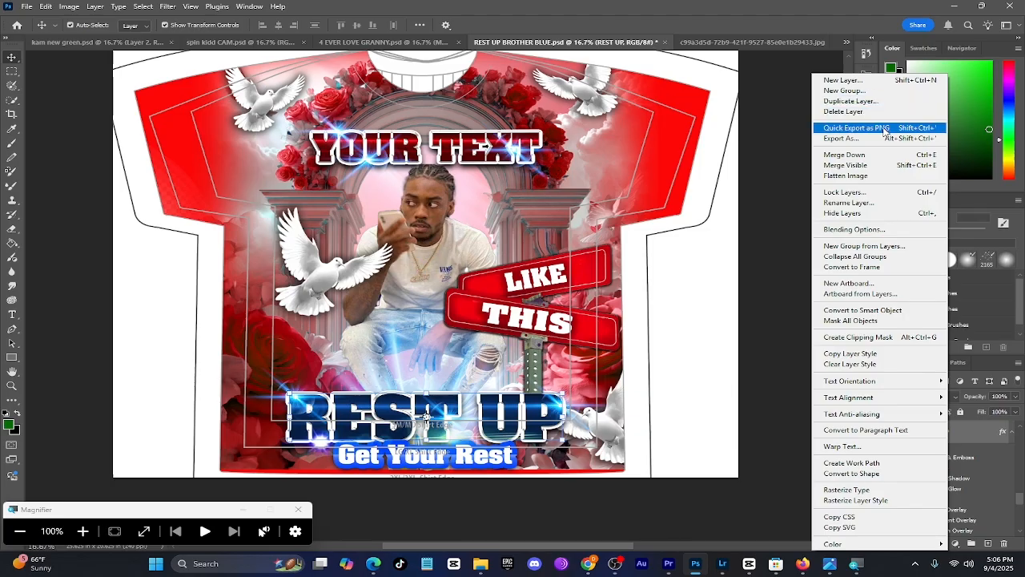
left_click(854, 229)
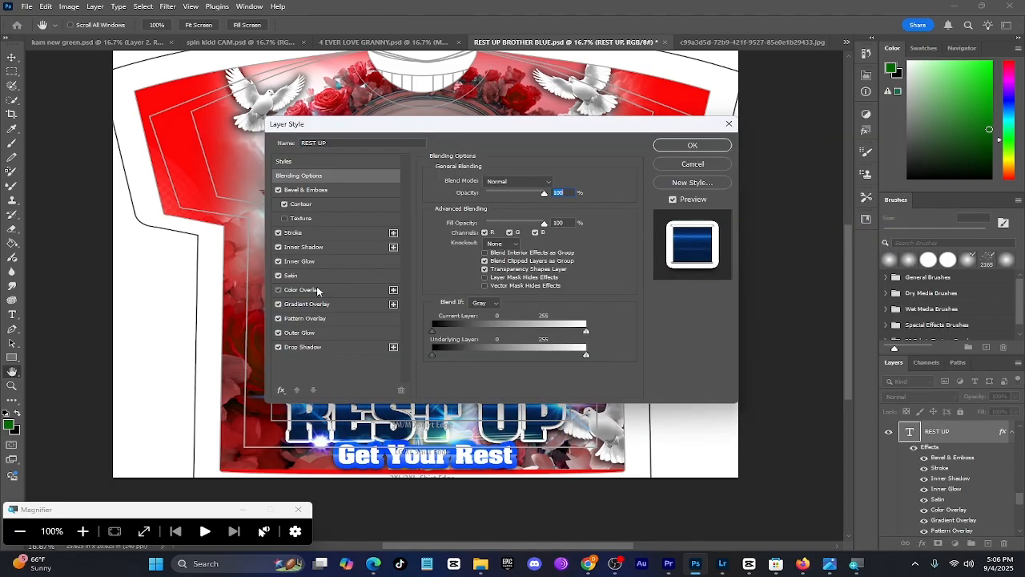
left_click(317, 289)
left_click(556, 182)
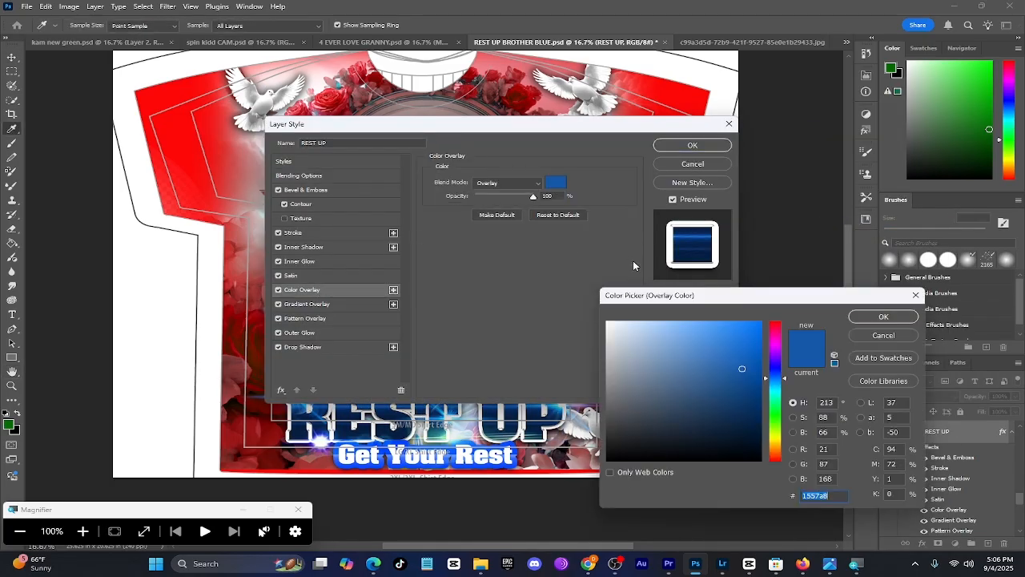
left_click_drag(778, 327, 780, 317)
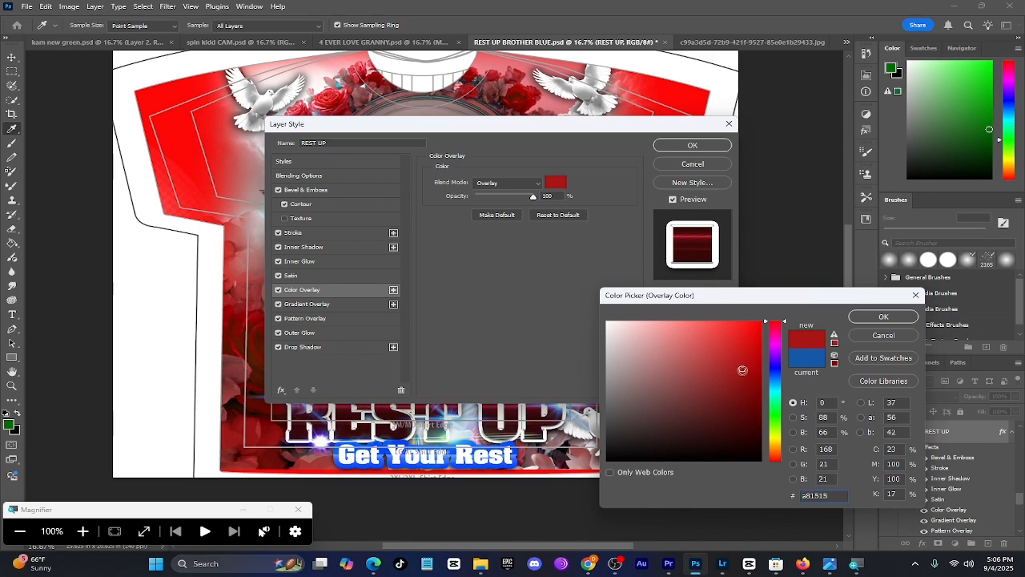
left_click_drag(742, 370, 753, 328)
left_click(884, 317)
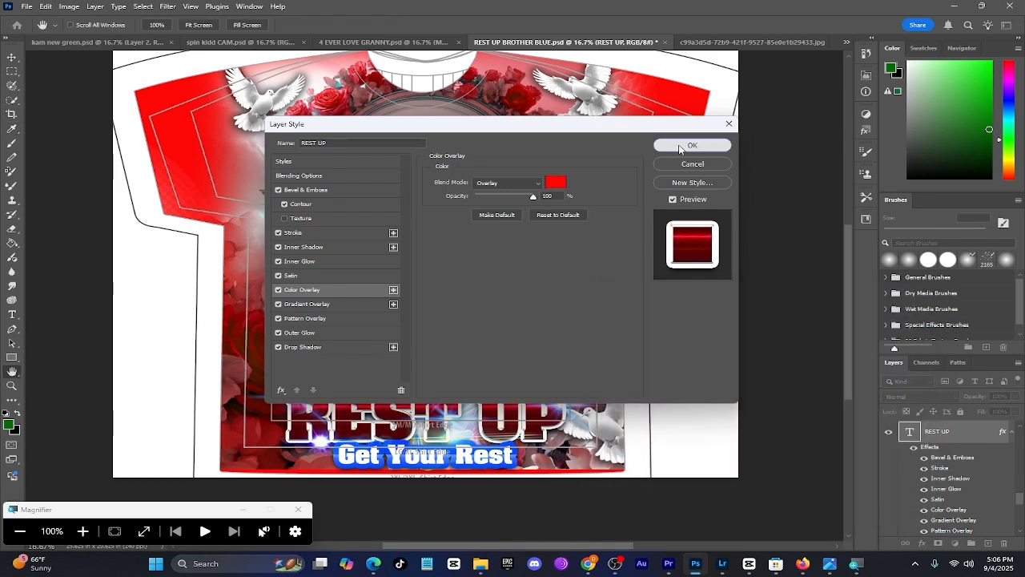
left_click(691, 145)
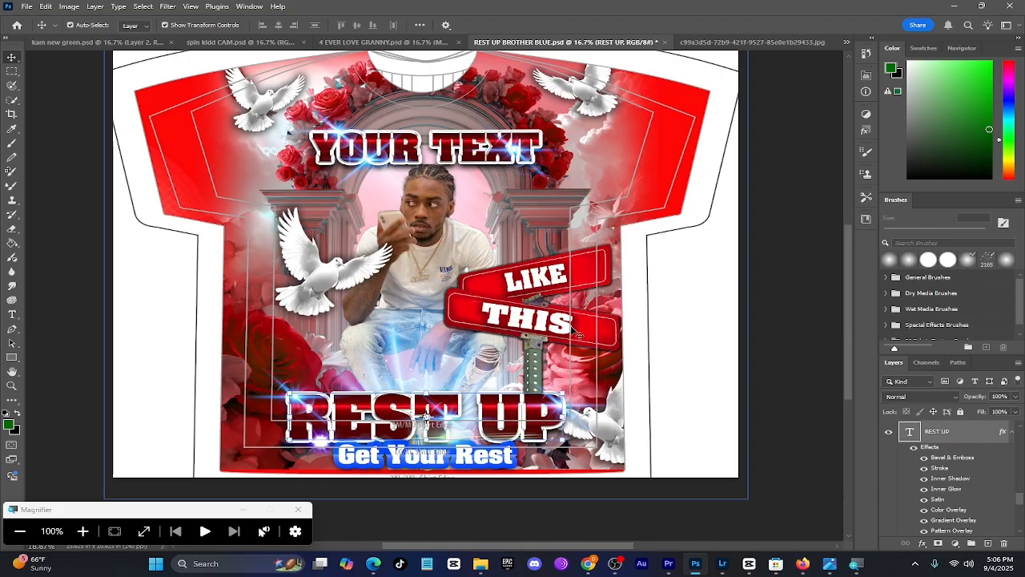
Replace the "Get Your Rest" text with "WHATEVERYOUWANT" and commit the edit
double_click(337, 456)
type("WHATEVERYOUWANT")
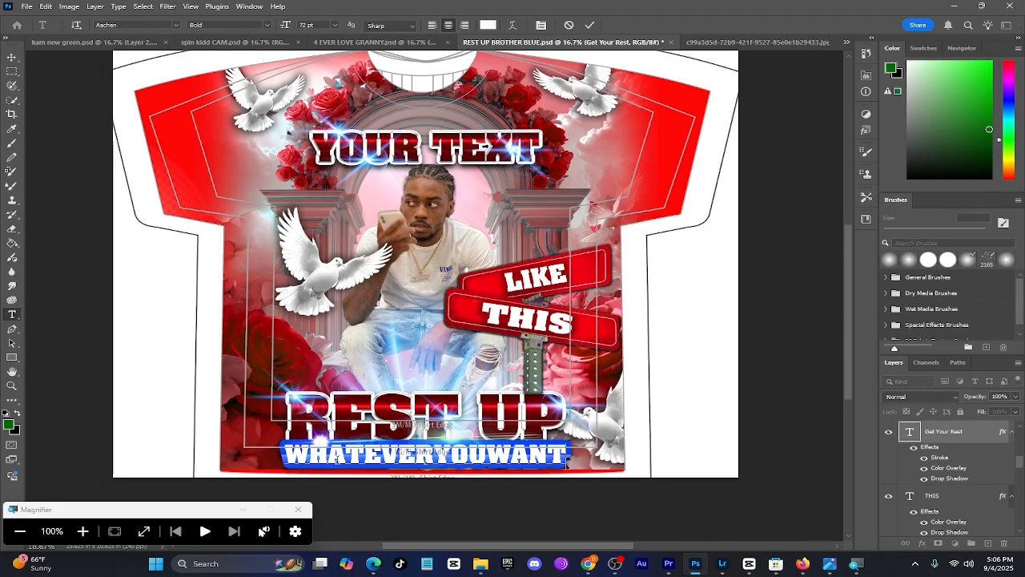
left_click(969, 431)
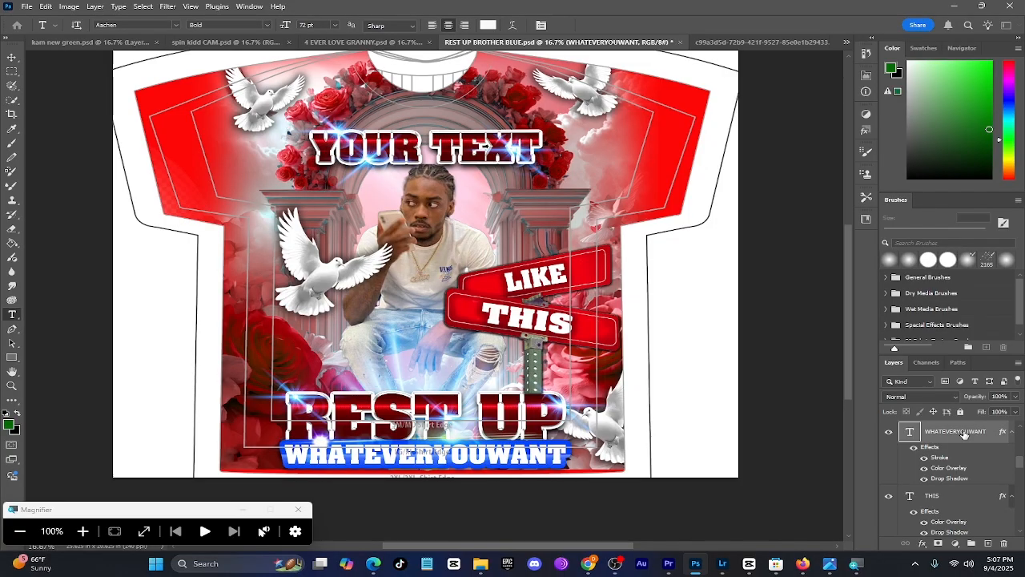
Switch the WHATEVERYOUWANT layer's gradient Stroke to the red preset from the Gloss Gradients group and apply the layer style
right_click(965, 434)
left_click(869, 229)
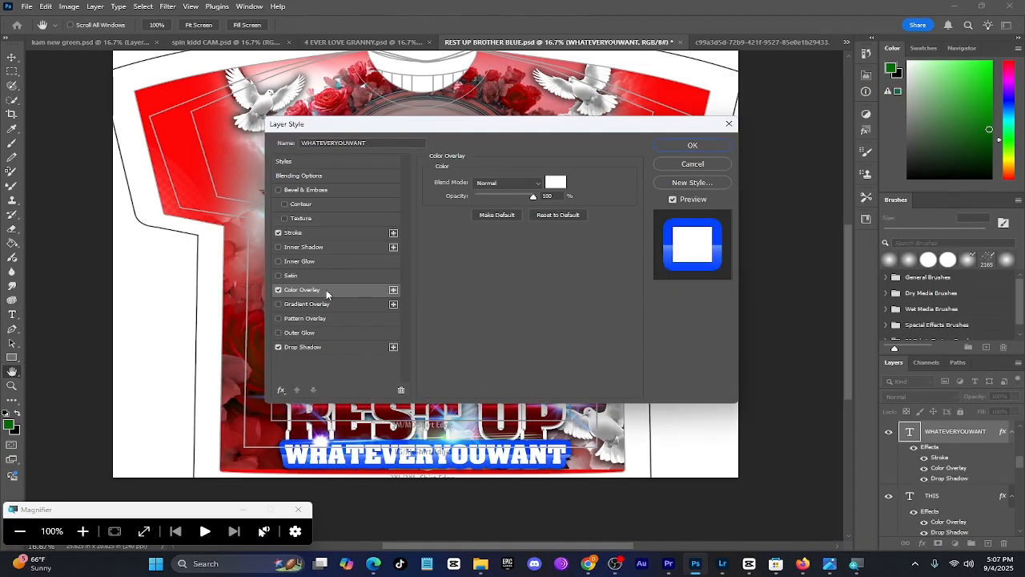
left_click(316, 236)
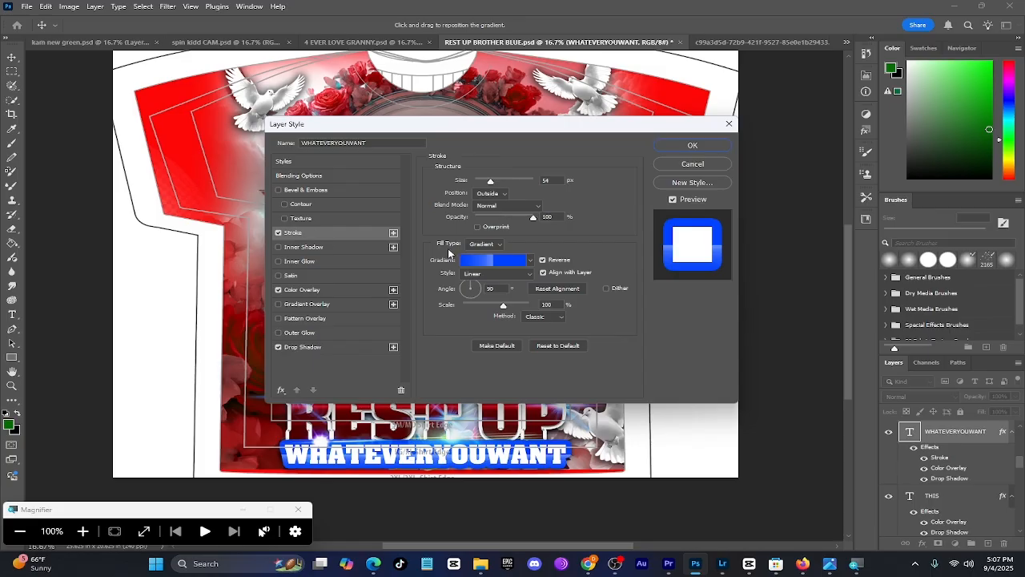
left_click(528, 260)
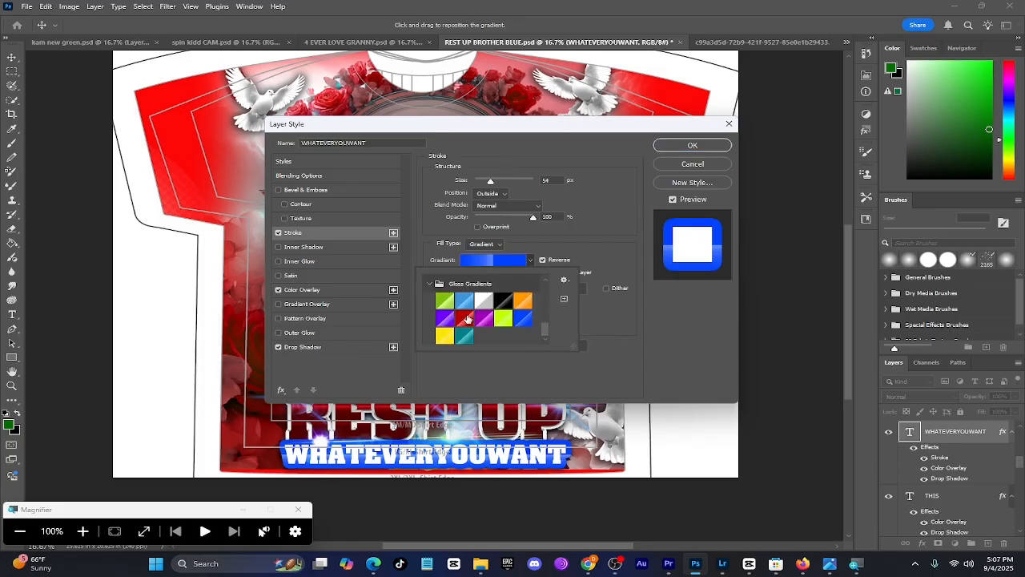
left_click(465, 317)
left_click(691, 145)
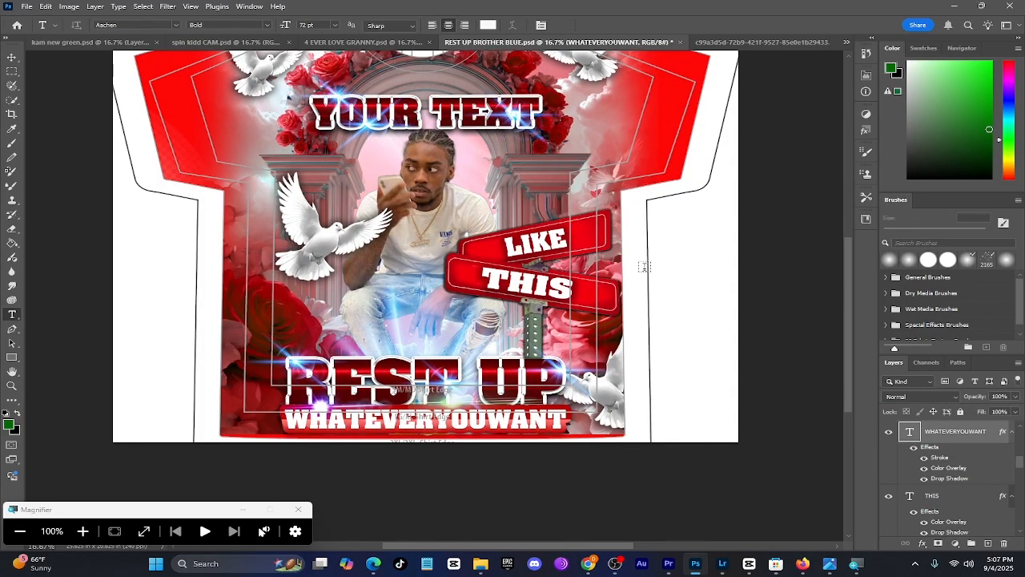
Select the blue flare at the upper-left of YOUR TEXT and shift its hue to about +157 with Hue/Saturation
scroll(644, 266, "up", 2)
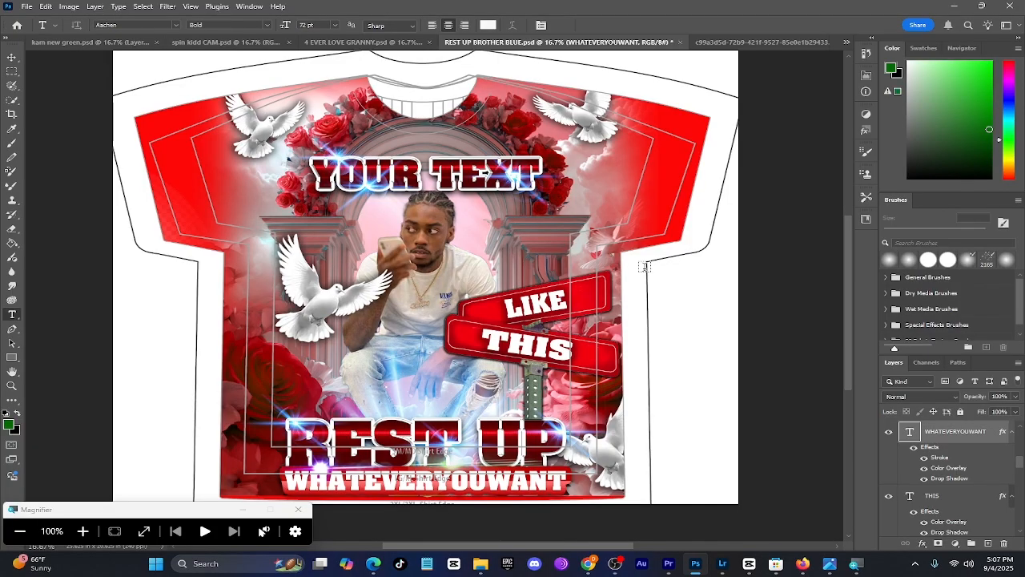
left_click(13, 60)
left_click(154, 82)
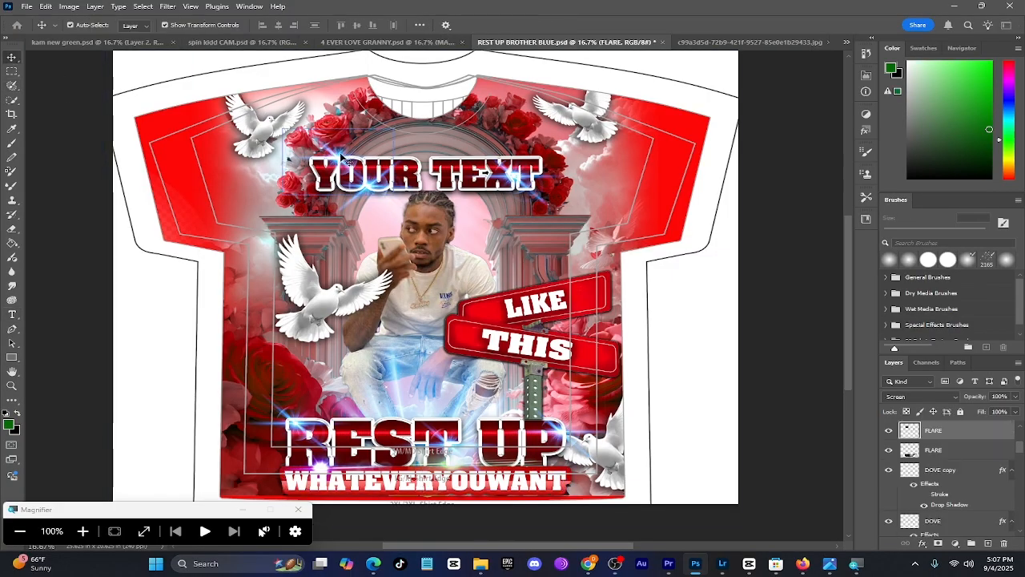
left_click(69, 7)
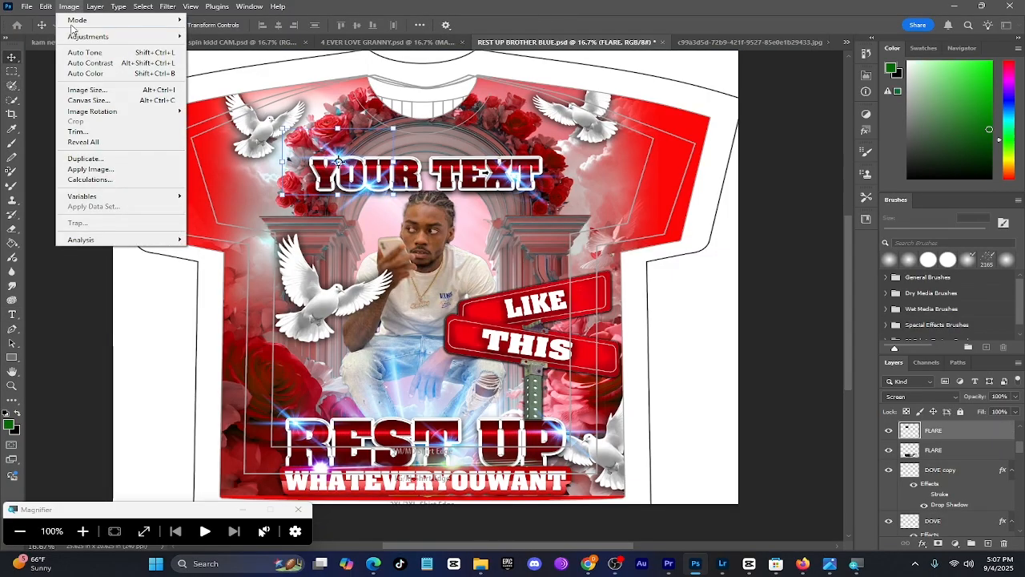
mouse_move(78, 37)
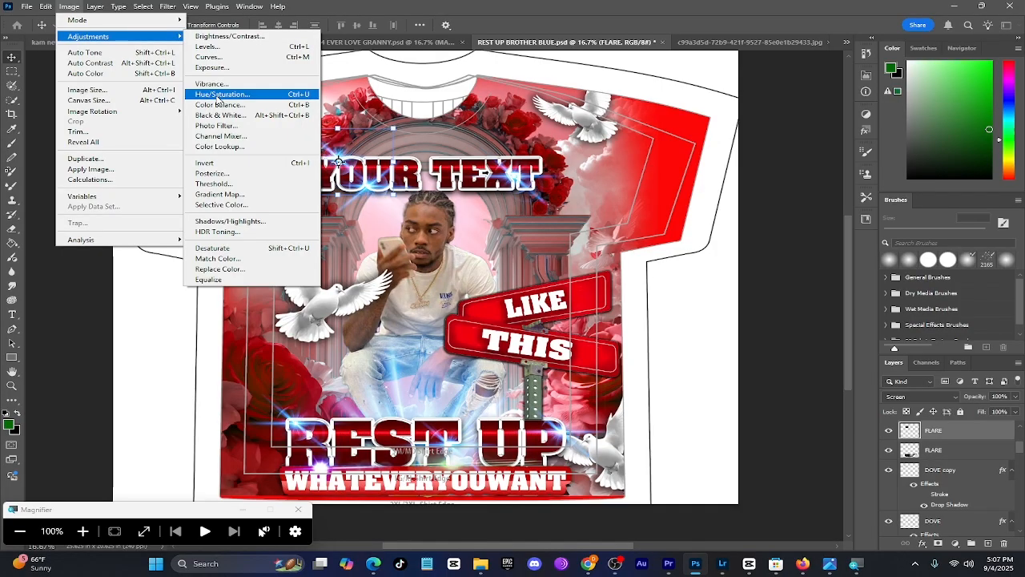
left_click(216, 97)
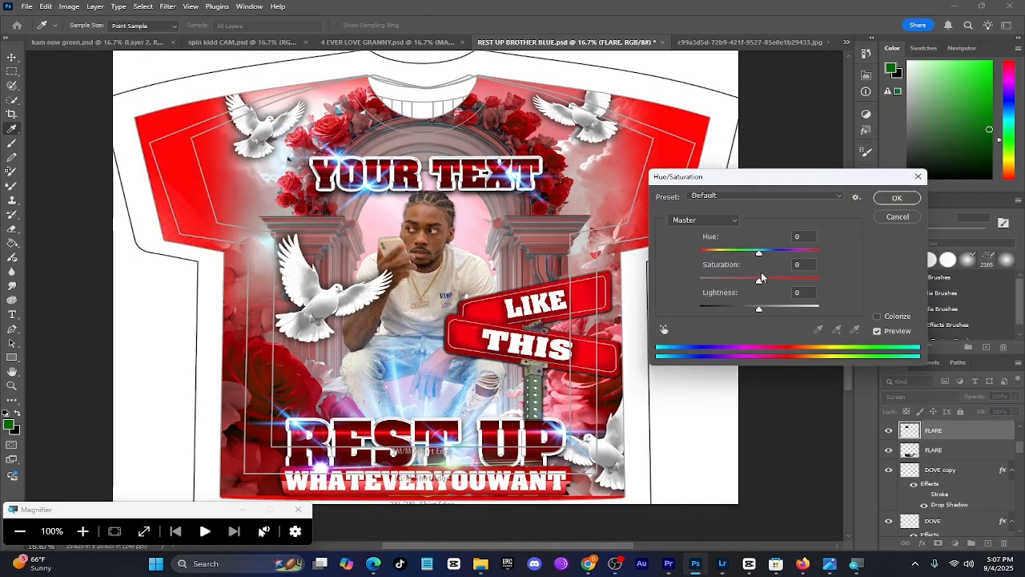
left_click_drag(760, 254, 817, 254)
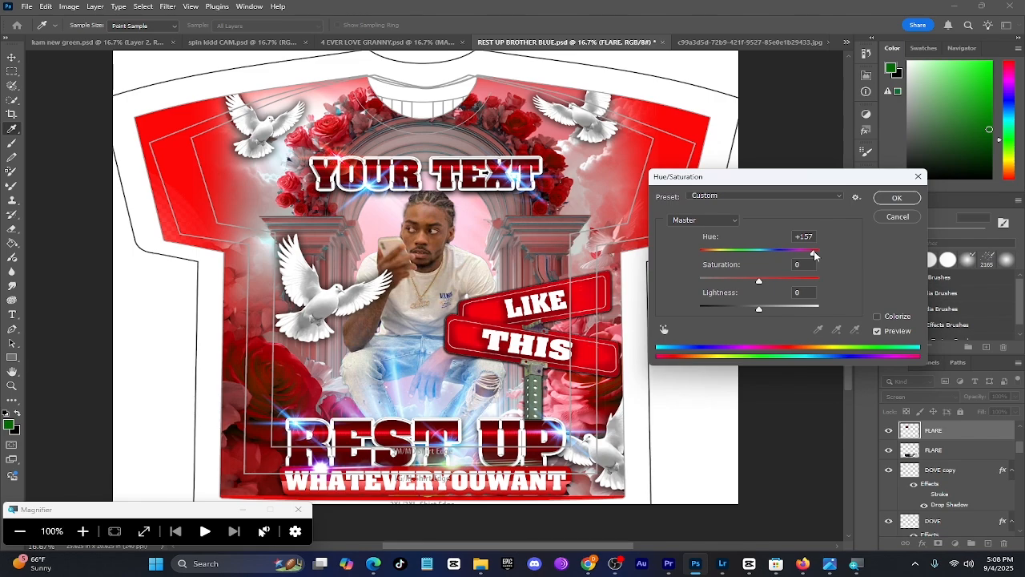
left_click(892, 199)
Move the other blue flare on the YOUR TEXT lettering down beside the man's head, above the large dove
left_click_drag(350, 184, 358, 227)
right_click(935, 432)
left_click(933, 130)
key("Return")
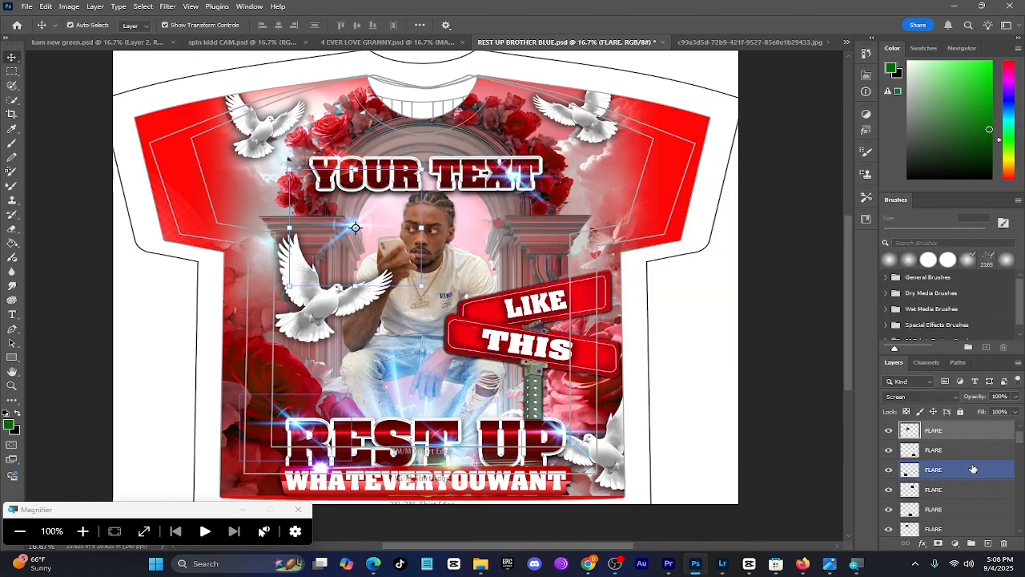
Shift the moved flare's hue to pinkish red with Hue/Saturation, turn off Auto-Select and move the flare up onto the middle of YOUR TEXT
left_click(68, 7)
mouse_move(90, 36)
left_click(202, 94)
left_click_drag(760, 254, 812, 253)
left_click(893, 199)
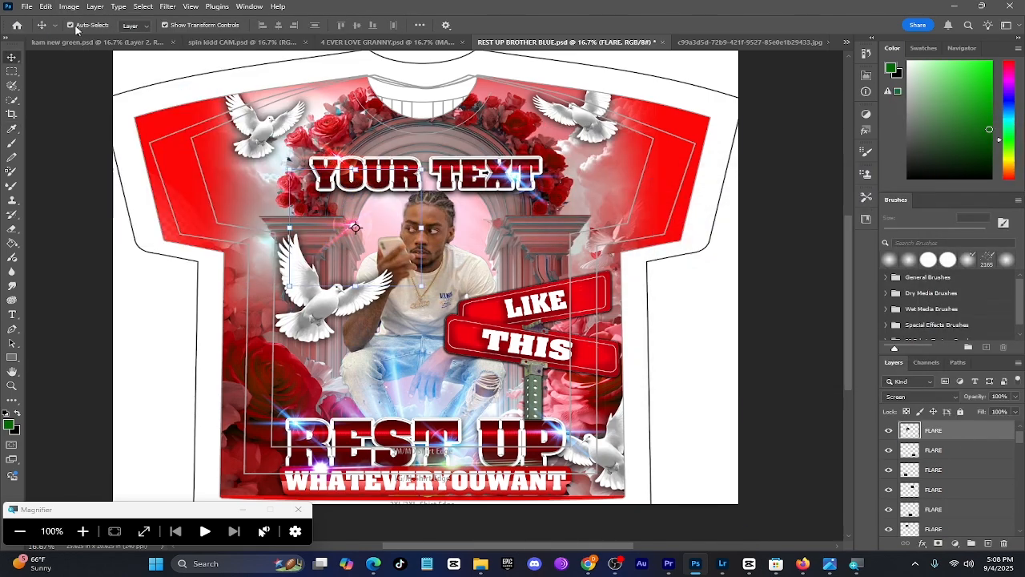
left_click_drag(365, 245, 429, 195)
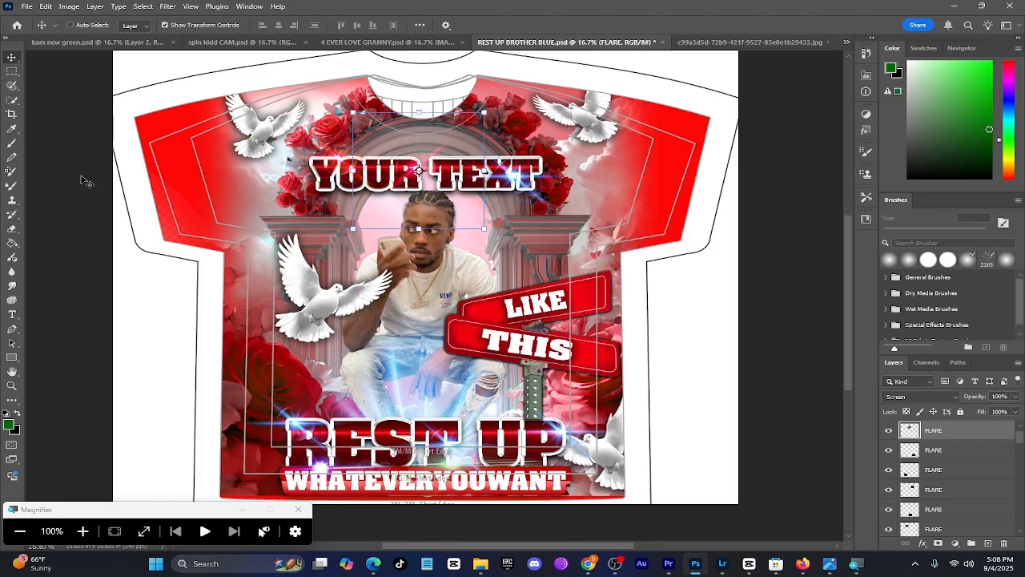